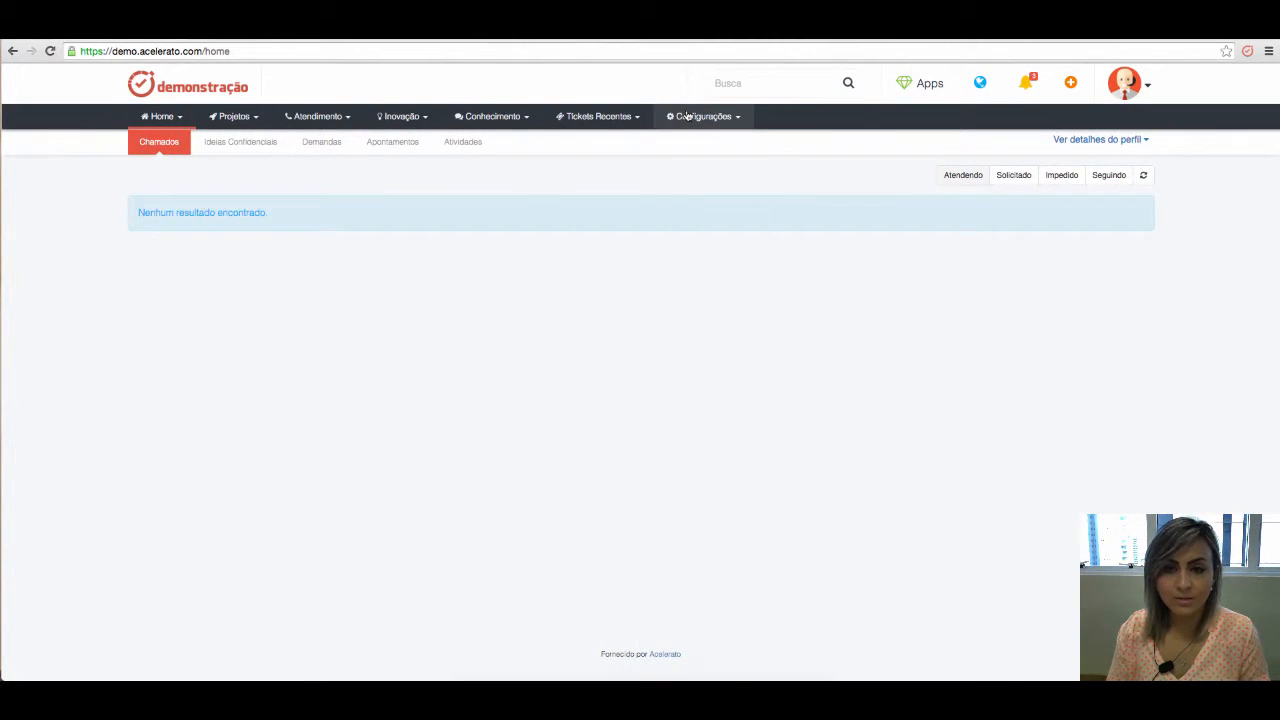
# Step: Open the custom workflow Nível 1 to examine its type and stages, and return to the workflow list
pyautogui.click(688, 116)
pyautogui.click(637, 467)
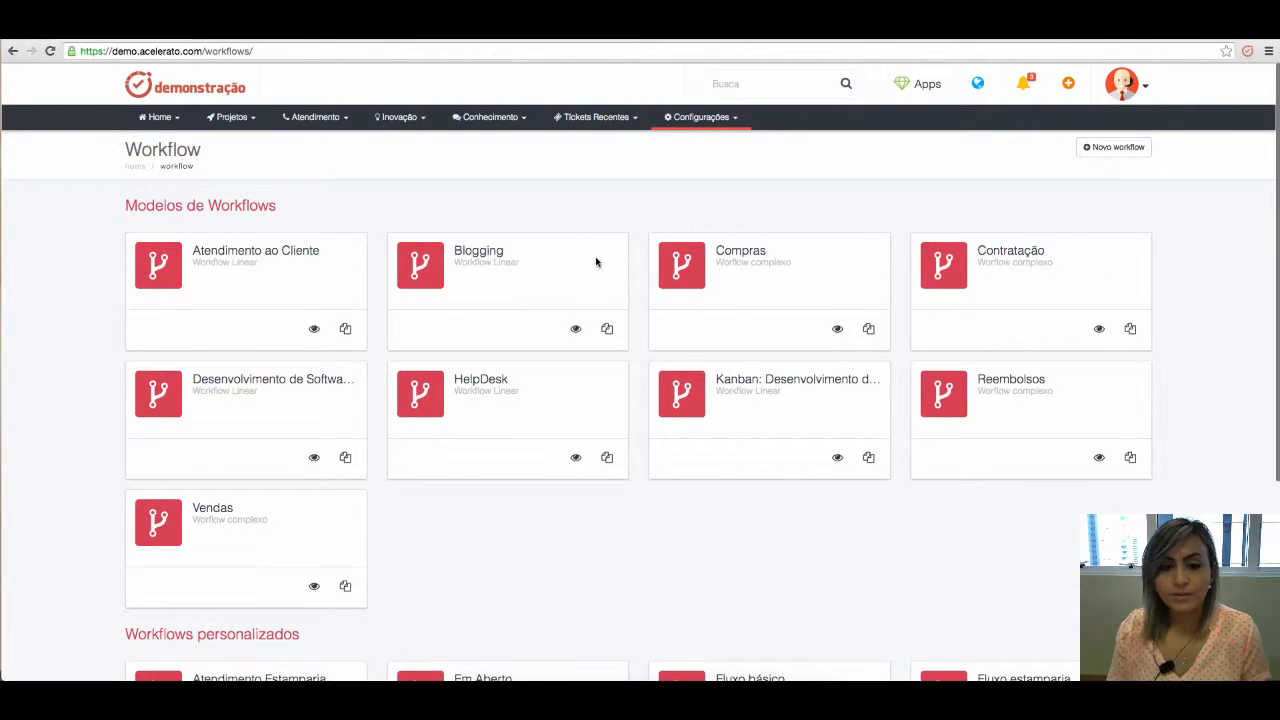
pyautogui.scroll(-5, 606, 328)
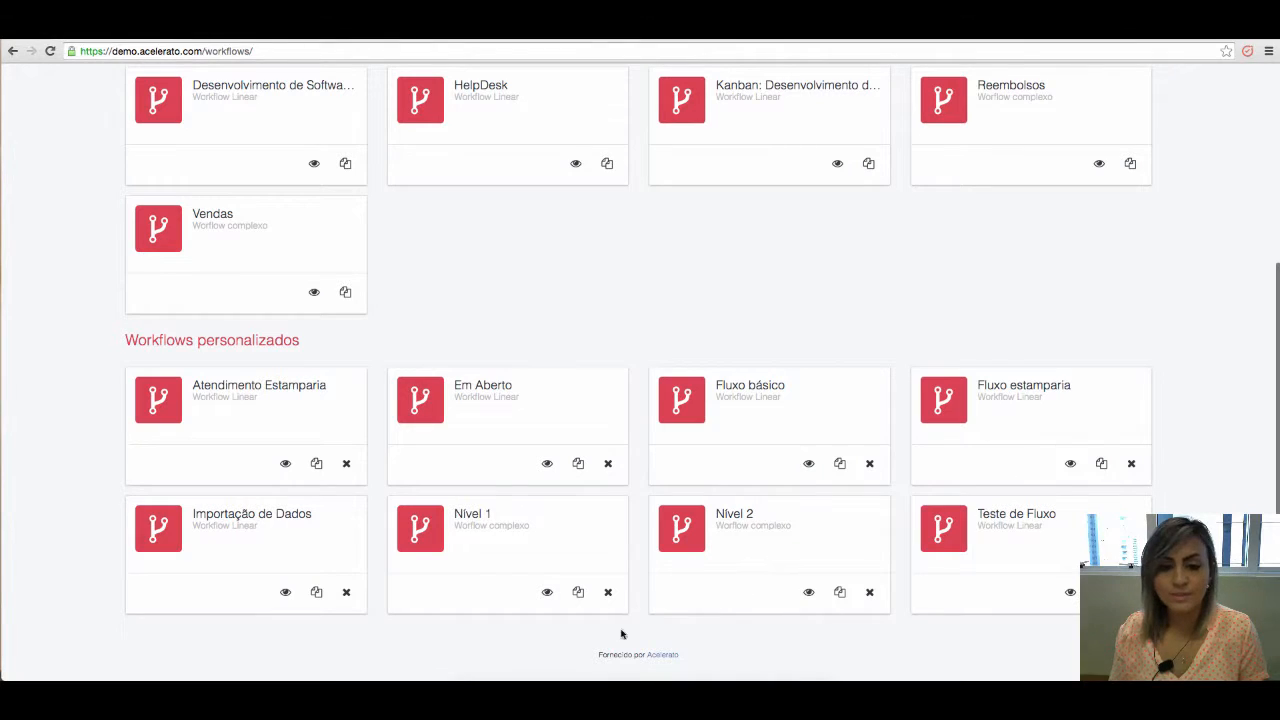
pyautogui.click(547, 593)
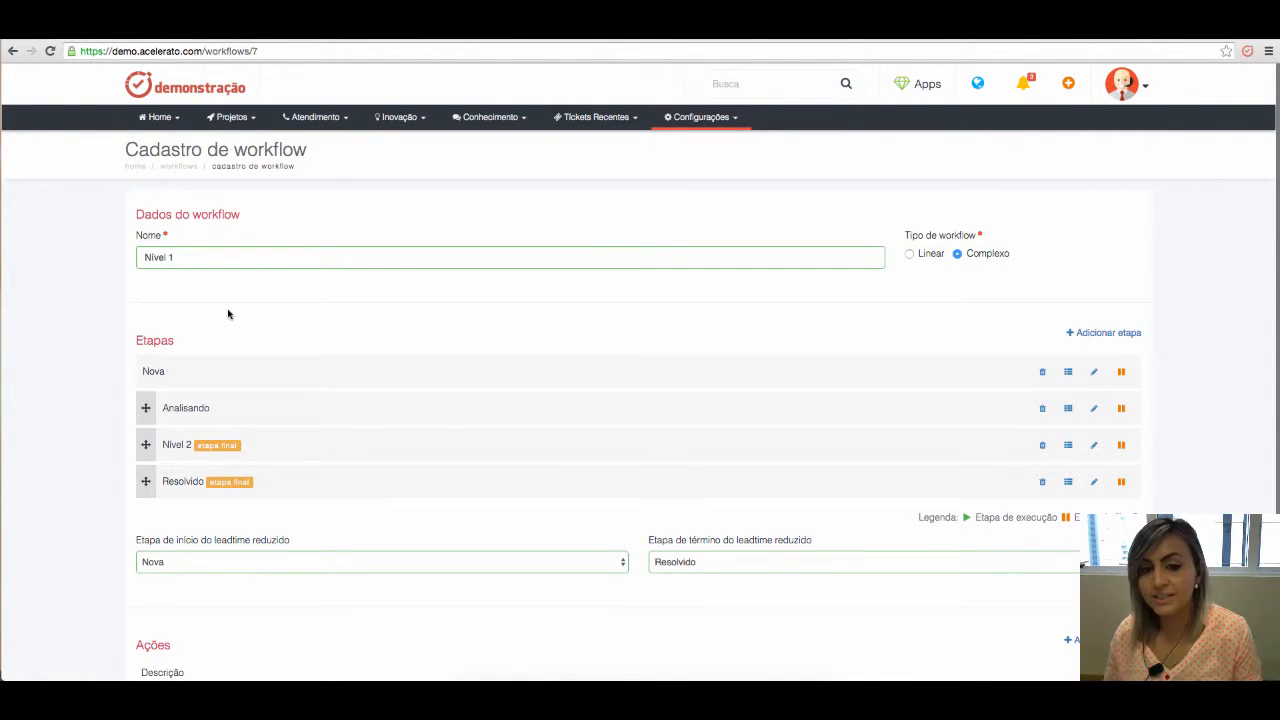
pyautogui.scroll(-1, 228, 314)
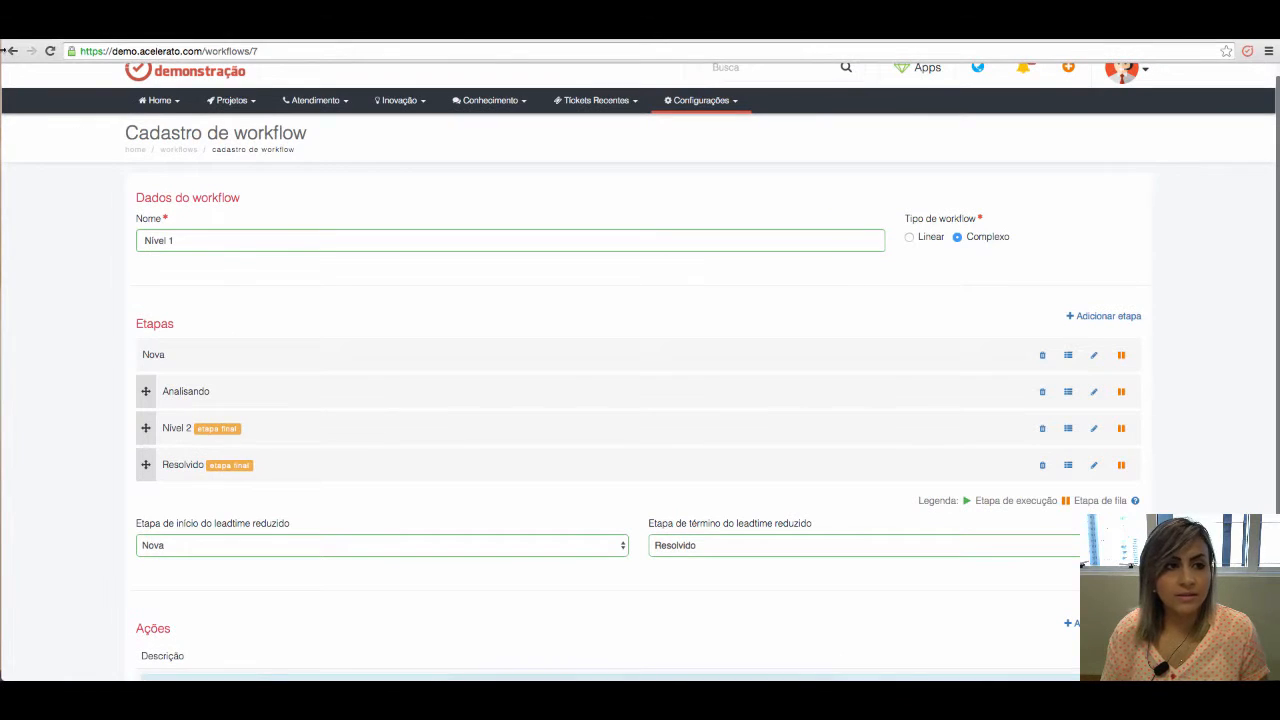
pyautogui.click(13, 51)
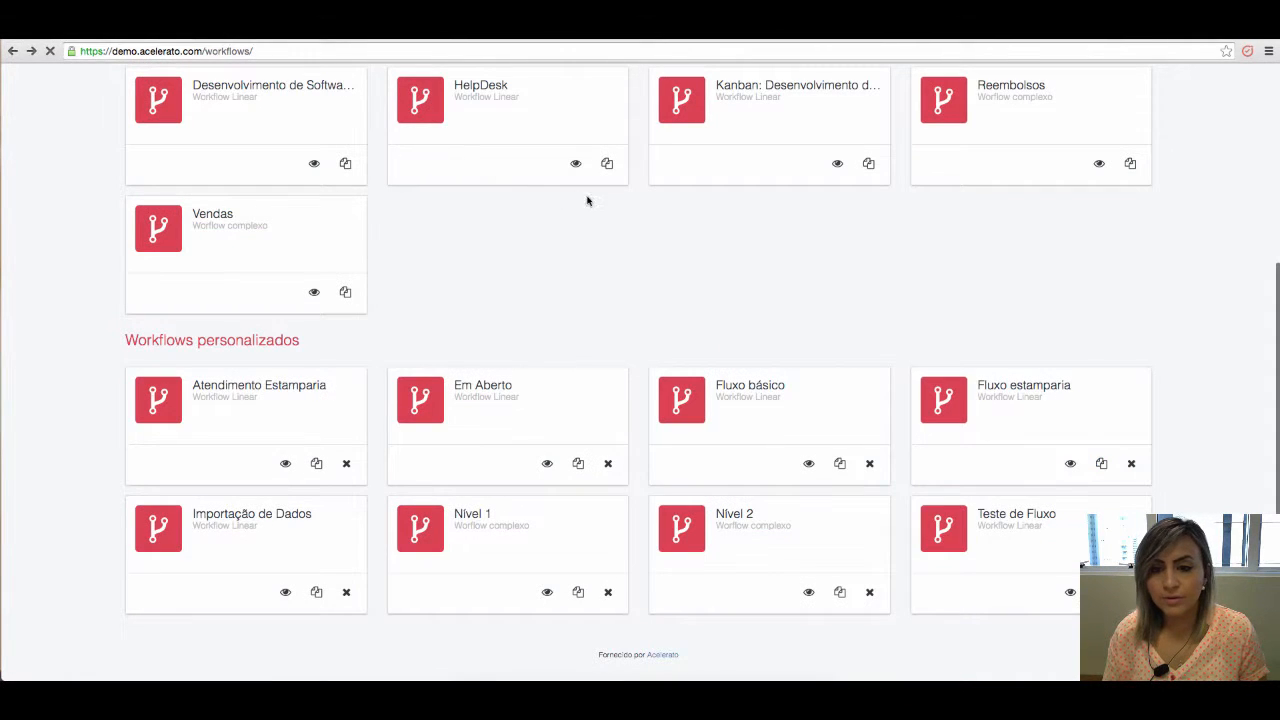
# Step: Open the custom workflow Nível 2 and examine its stages, lead time settings and actions
pyautogui.click(808, 593)
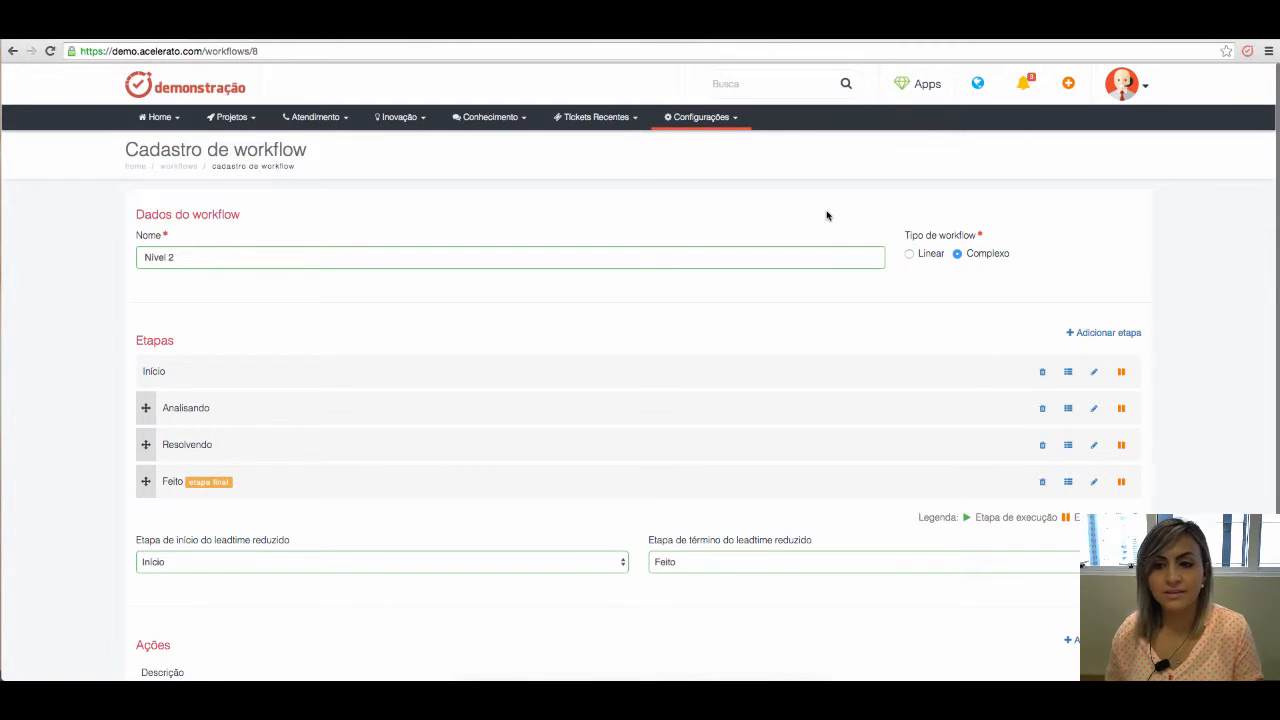
pyautogui.scroll(-2, 860, 245)
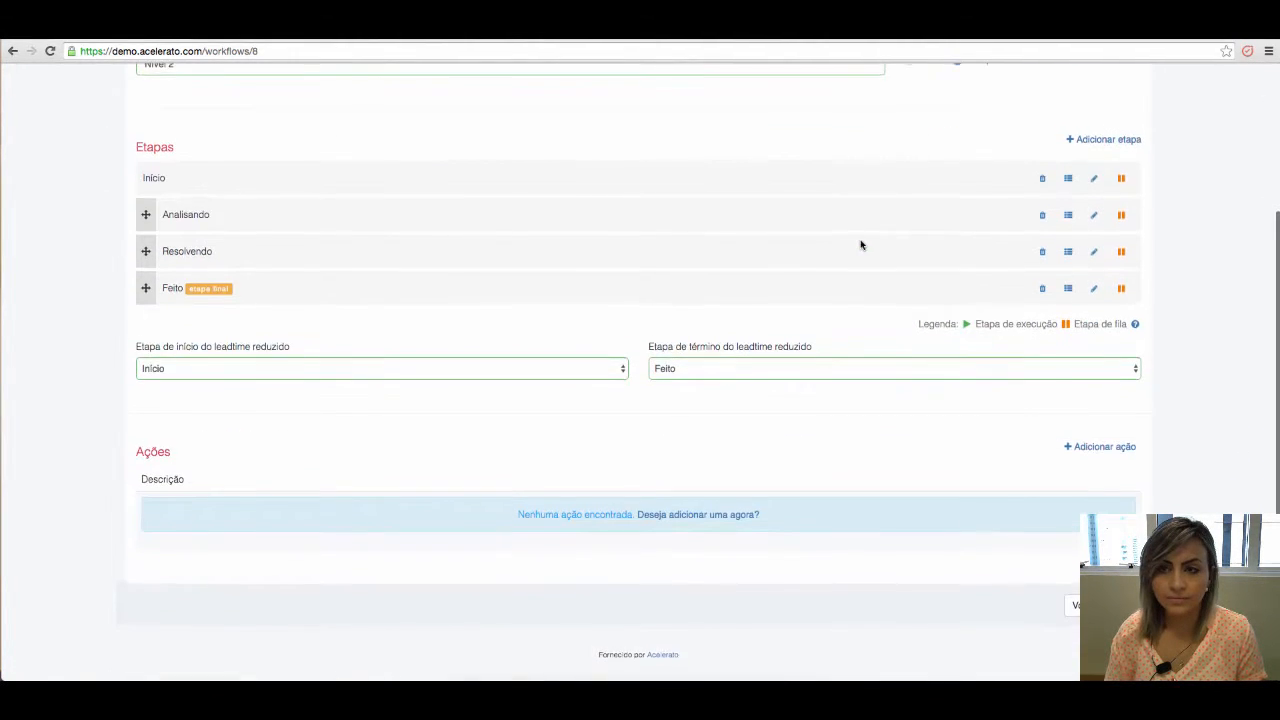
pyautogui.scroll(2, 860, 245)
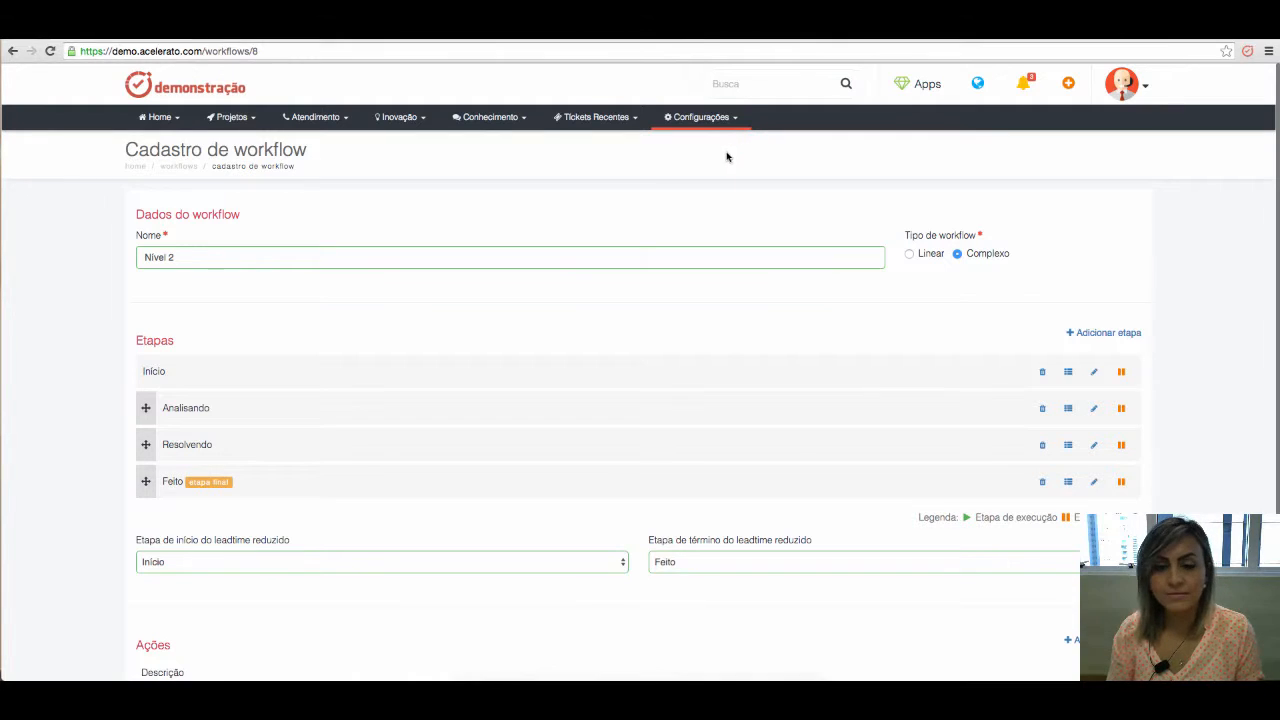
# Step: Start a new service team (equipe de atendimento) and name it "equipe nível 1"
pyautogui.click(711, 117)
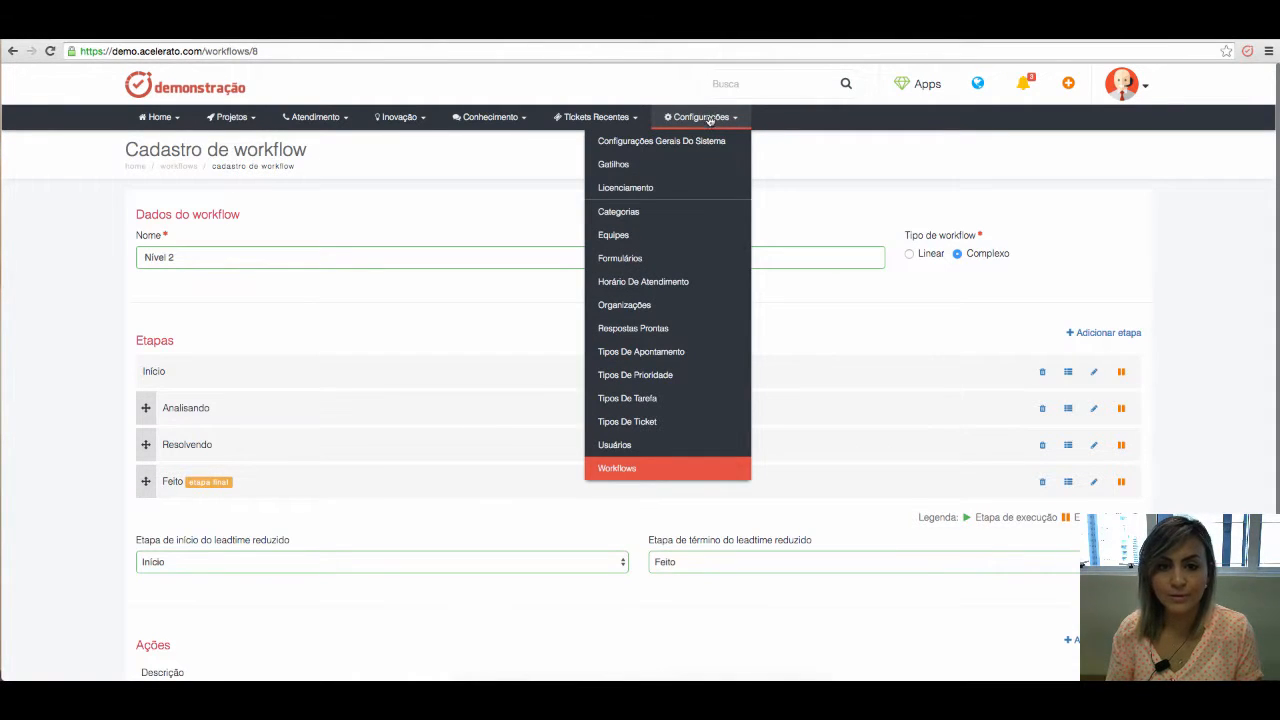
pyautogui.click(671, 234)
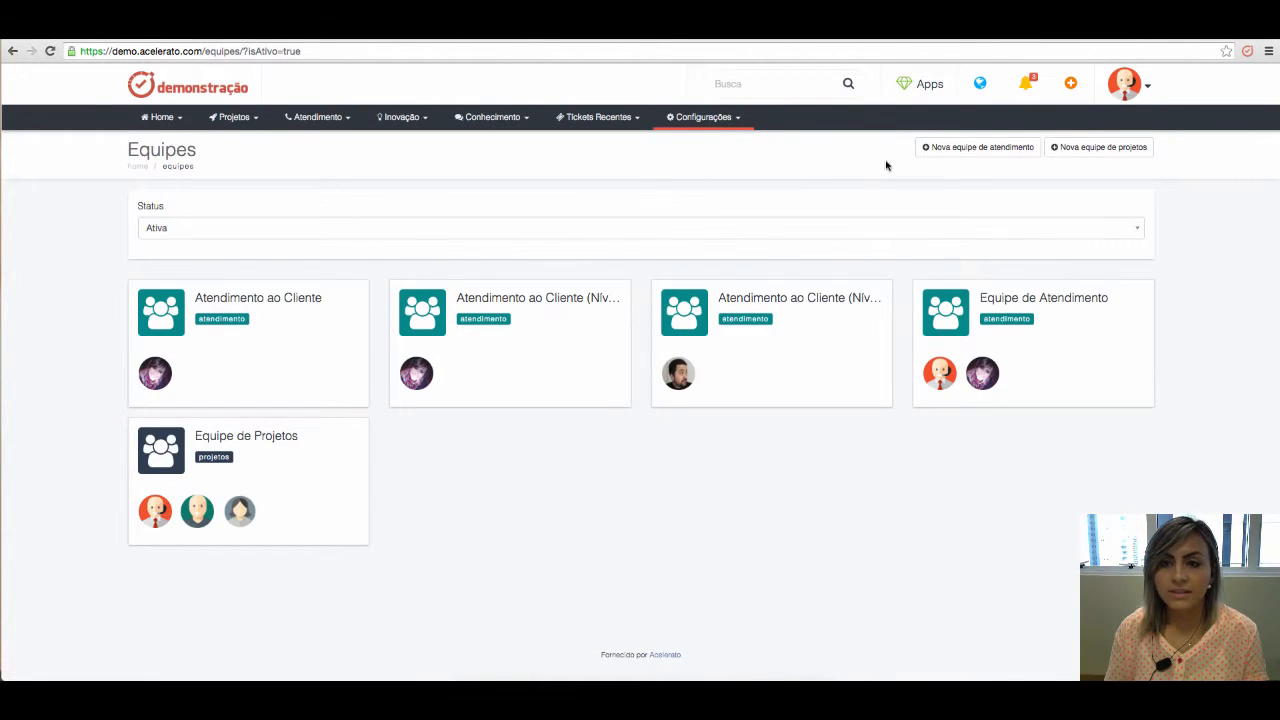
pyautogui.click(985, 154)
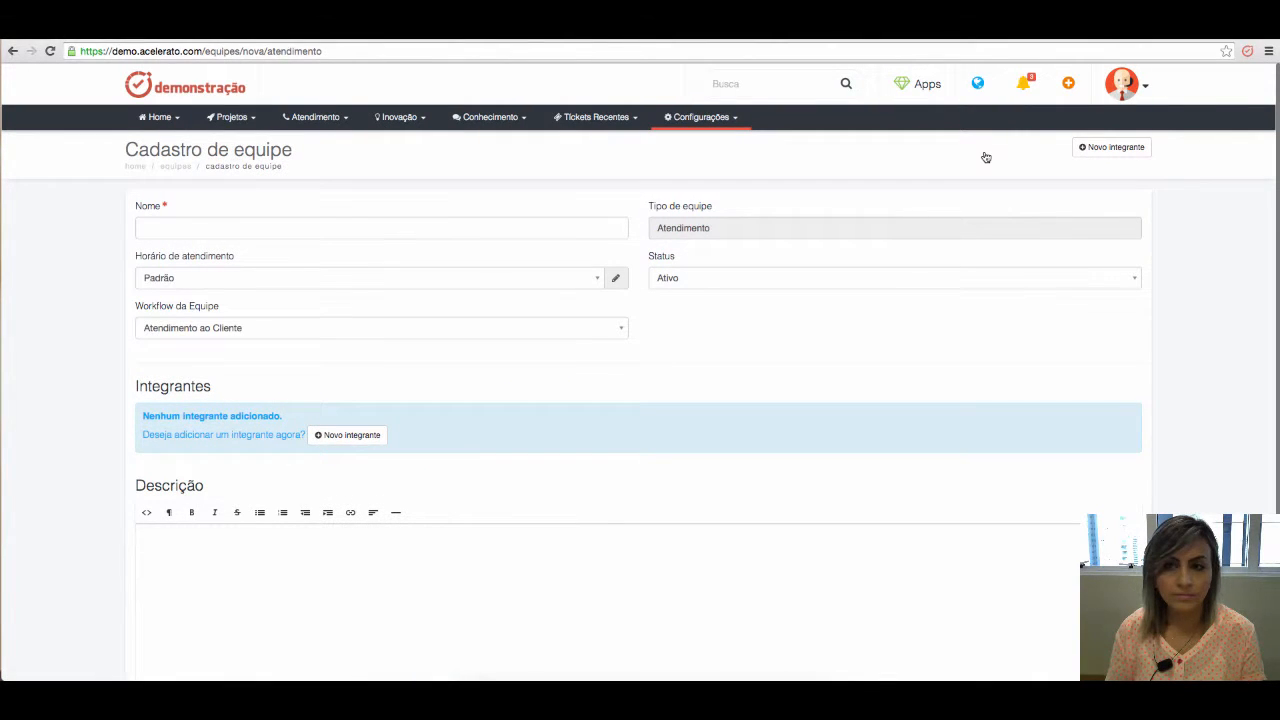
pyautogui.click(346, 228)
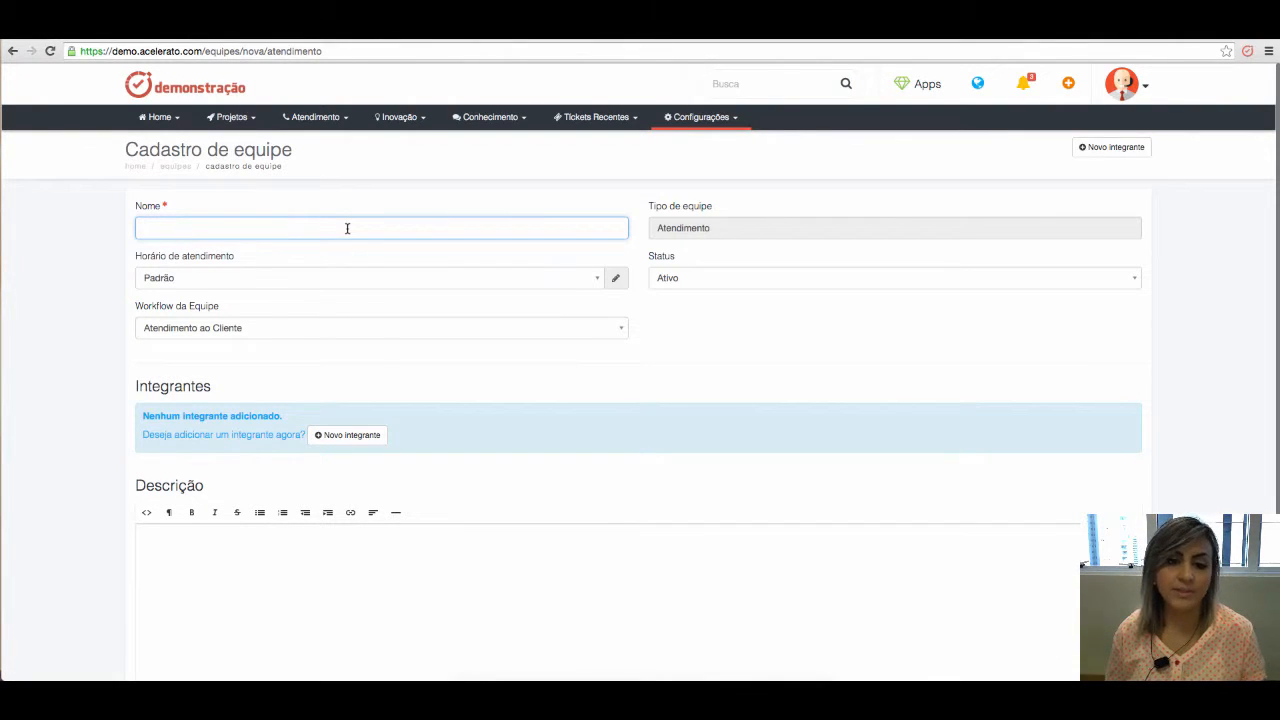
pyautogui.write('e')
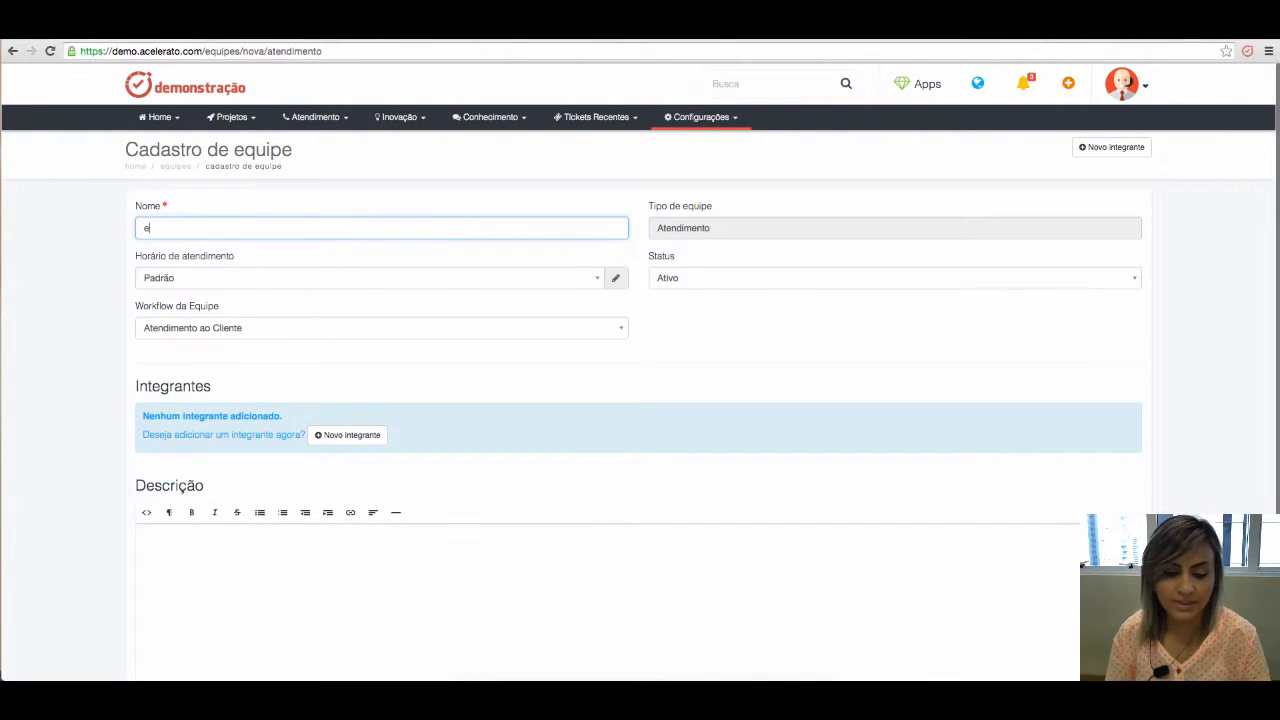
pyautogui.write('quipe nível 1')
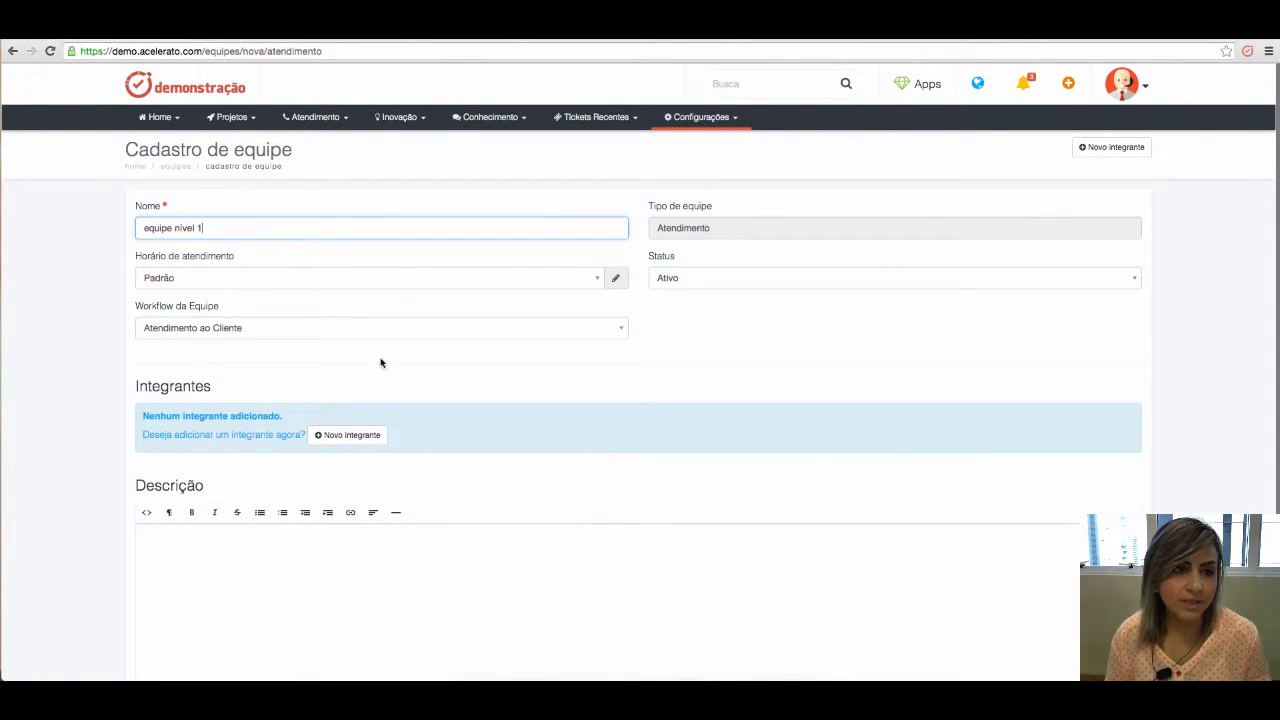
# Step: Set the new team's workflow to Nível 1 and confirm the workflow change
pyautogui.click(257, 331)
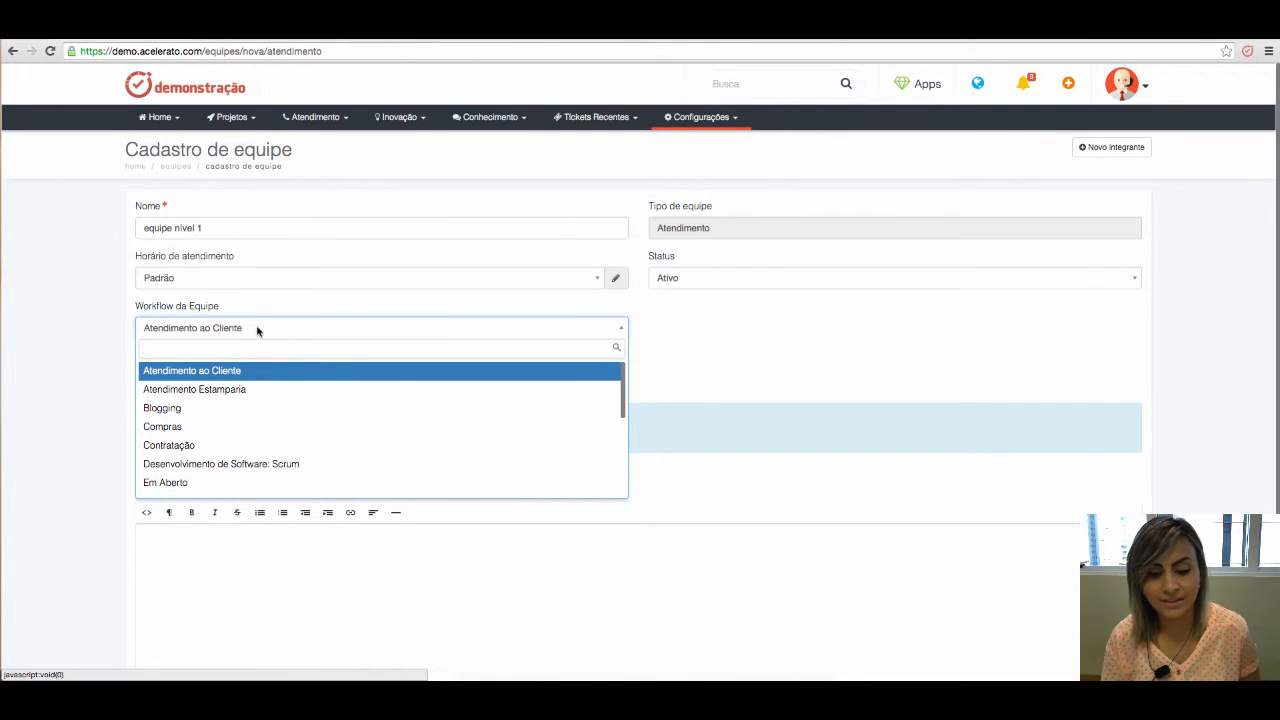
pyautogui.write('nive')
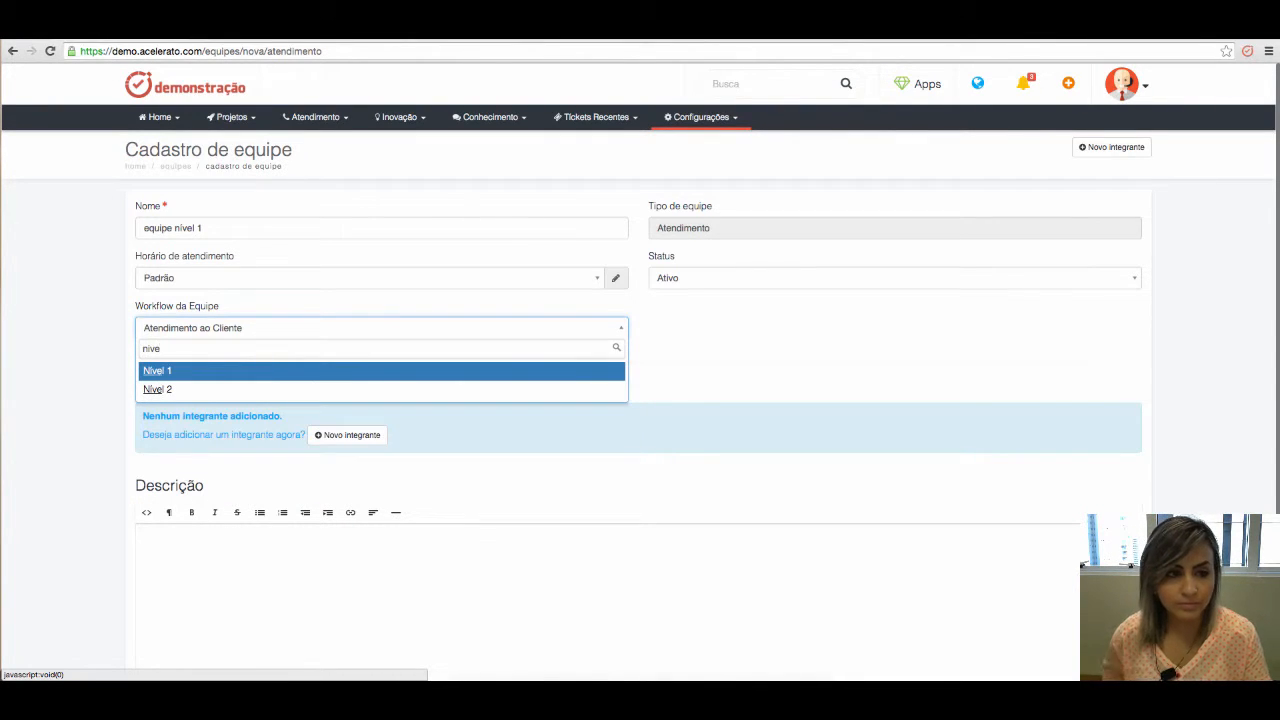
pyautogui.click(243, 372)
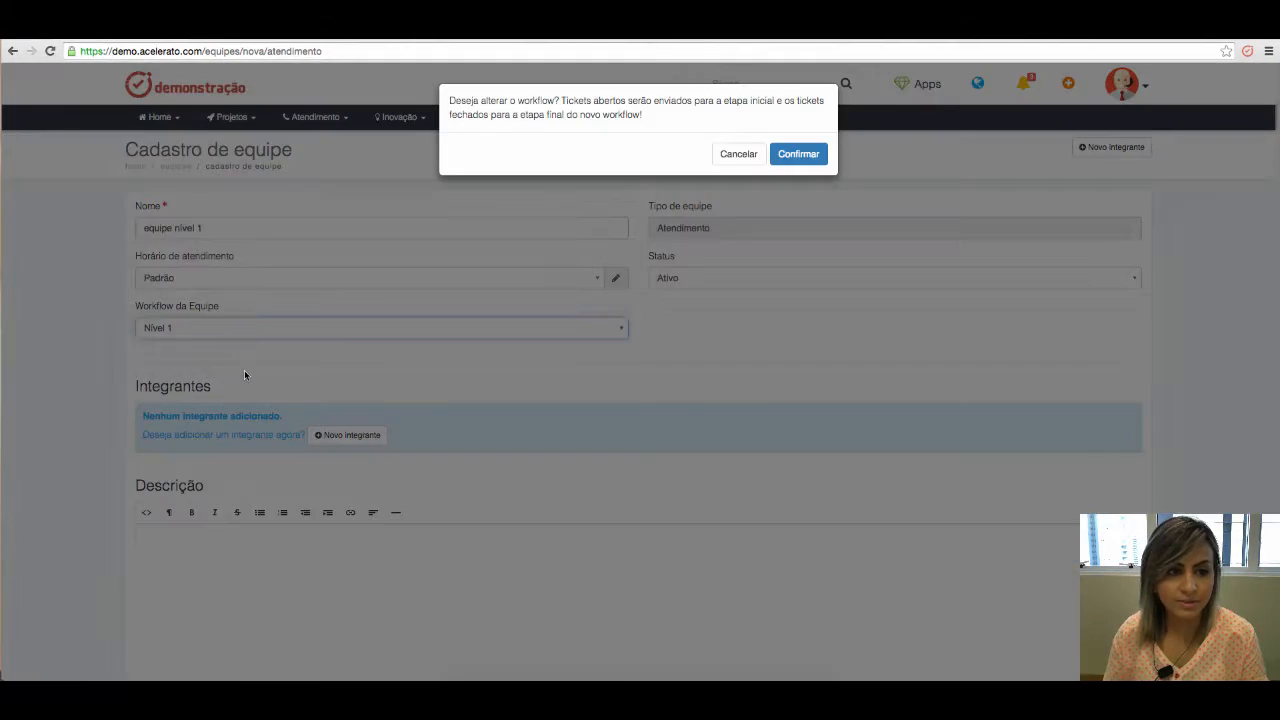
pyautogui.click(800, 154)
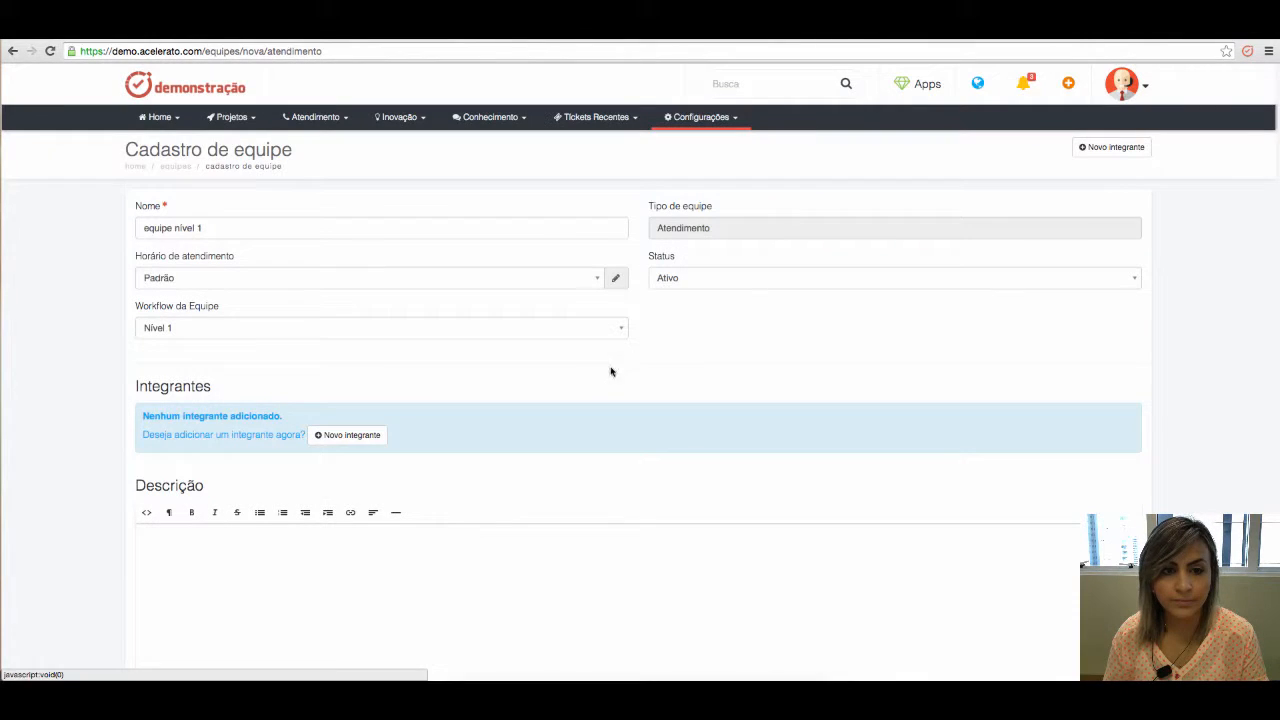
# Step: View the users available as members without adding any, and leave the new team form without saving
pyautogui.rightClick(369, 438)
pyautogui.click(362, 436)
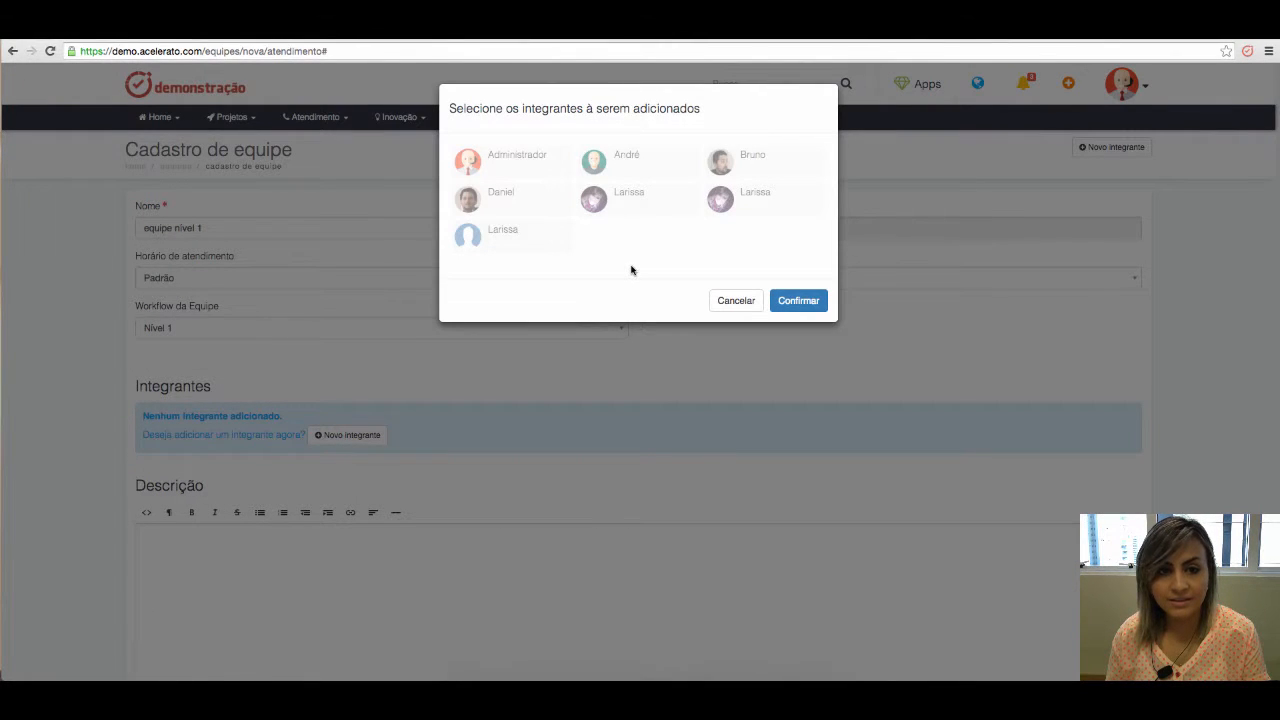
pyautogui.click(736, 300)
pyautogui.scroll(-3, 994, 364)
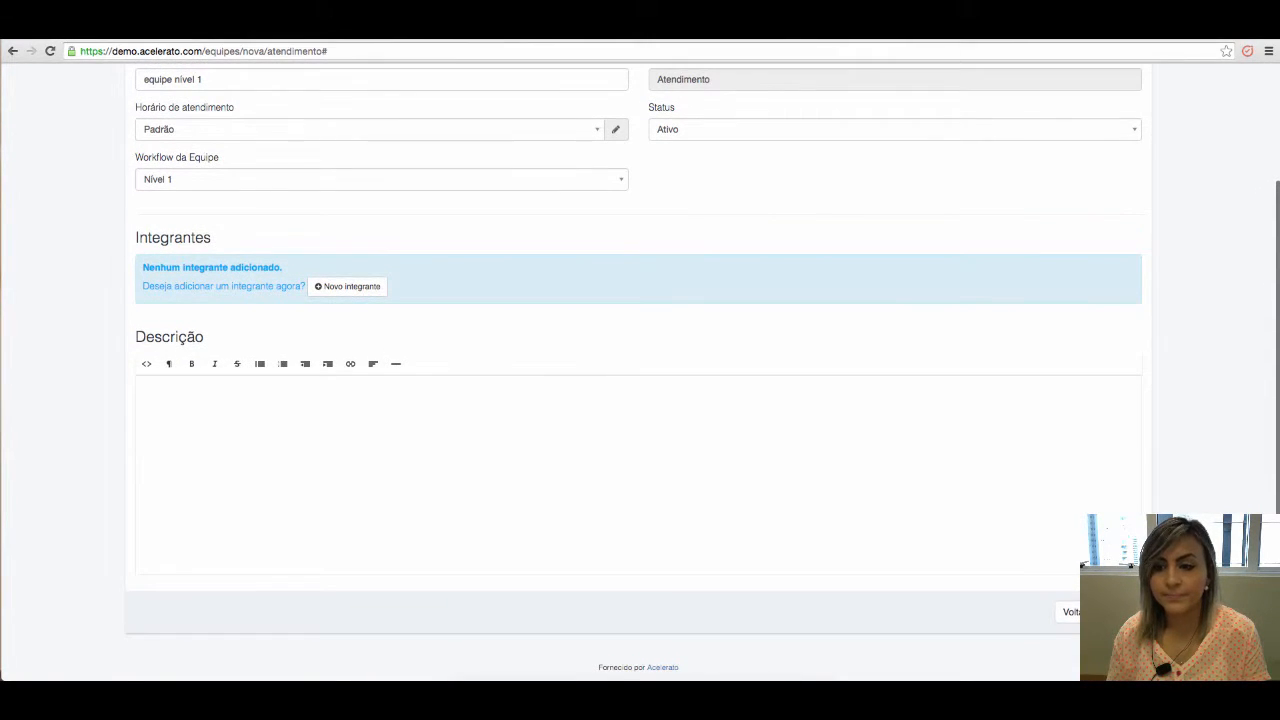
pyautogui.click(1074, 616)
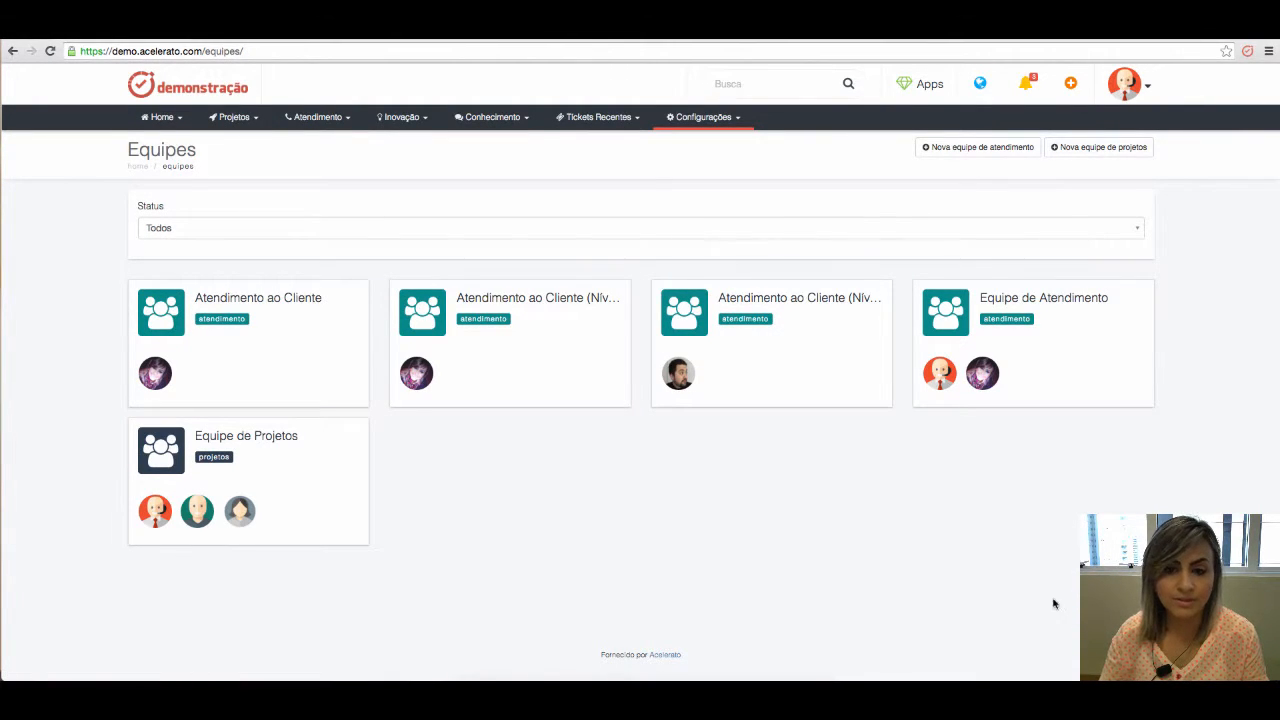
# Step: Examine the workflow and members of the Atendimento ao Cliente (Nível 1) and (Nível 2) teams, and return to the team list
pyautogui.click(525, 306)
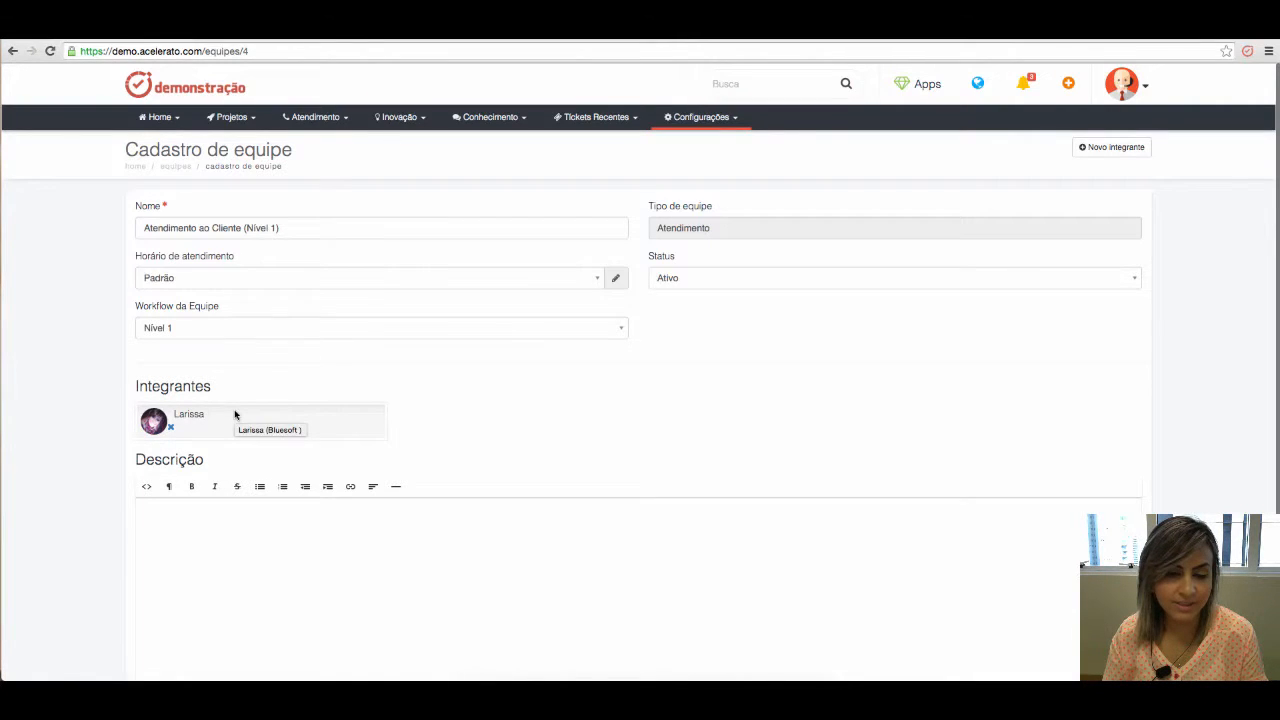
pyautogui.scroll(-1, 500, 434)
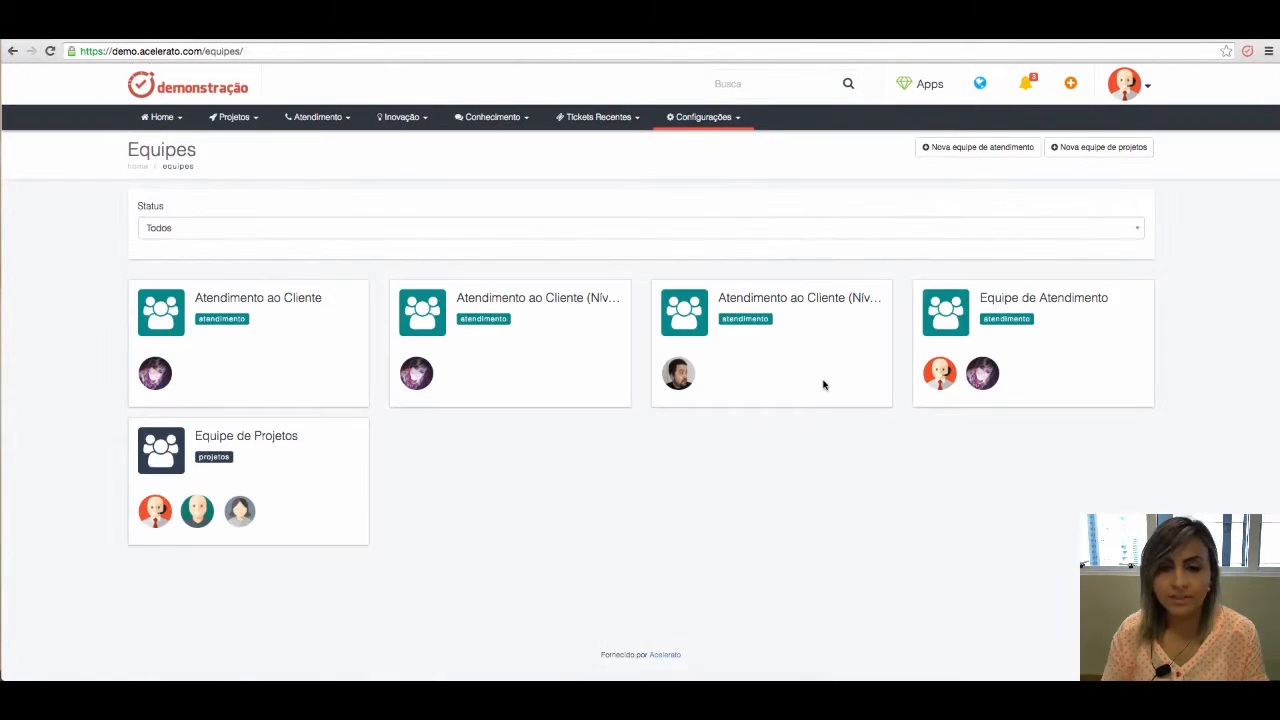
pyautogui.click(797, 299)
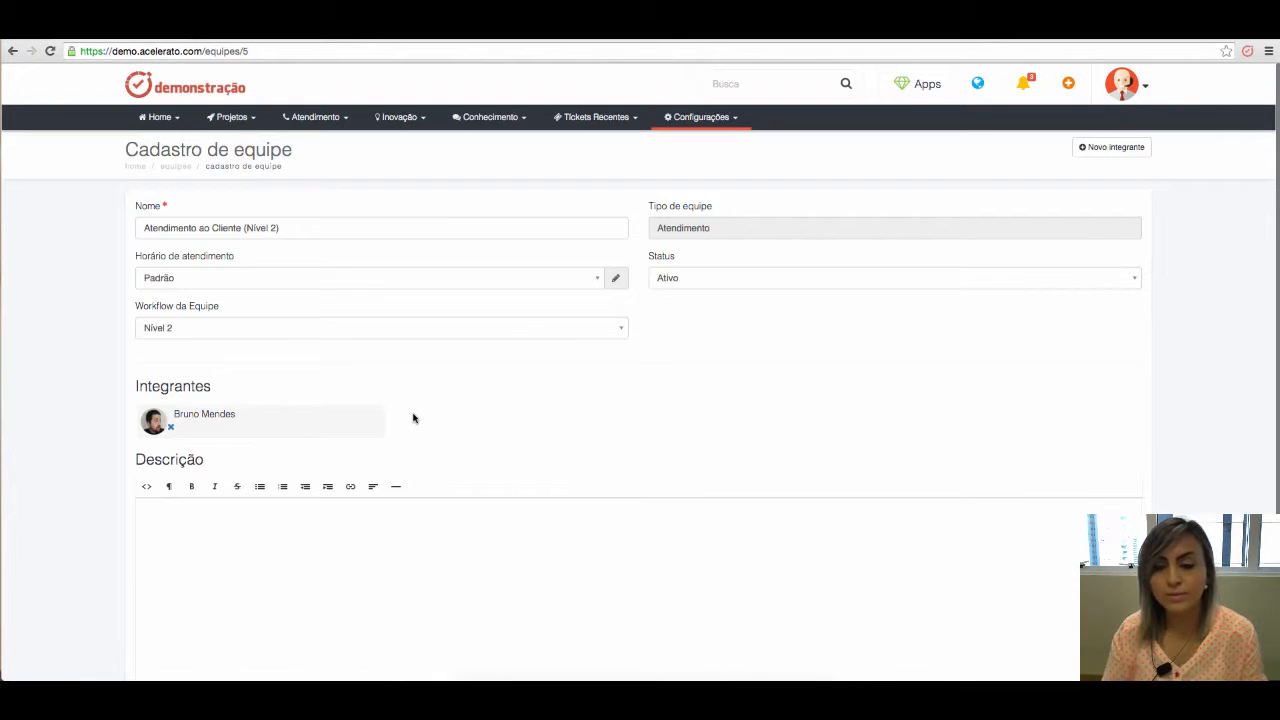
pyautogui.scroll(-3, 620, 440)
pyautogui.click(1068, 602)
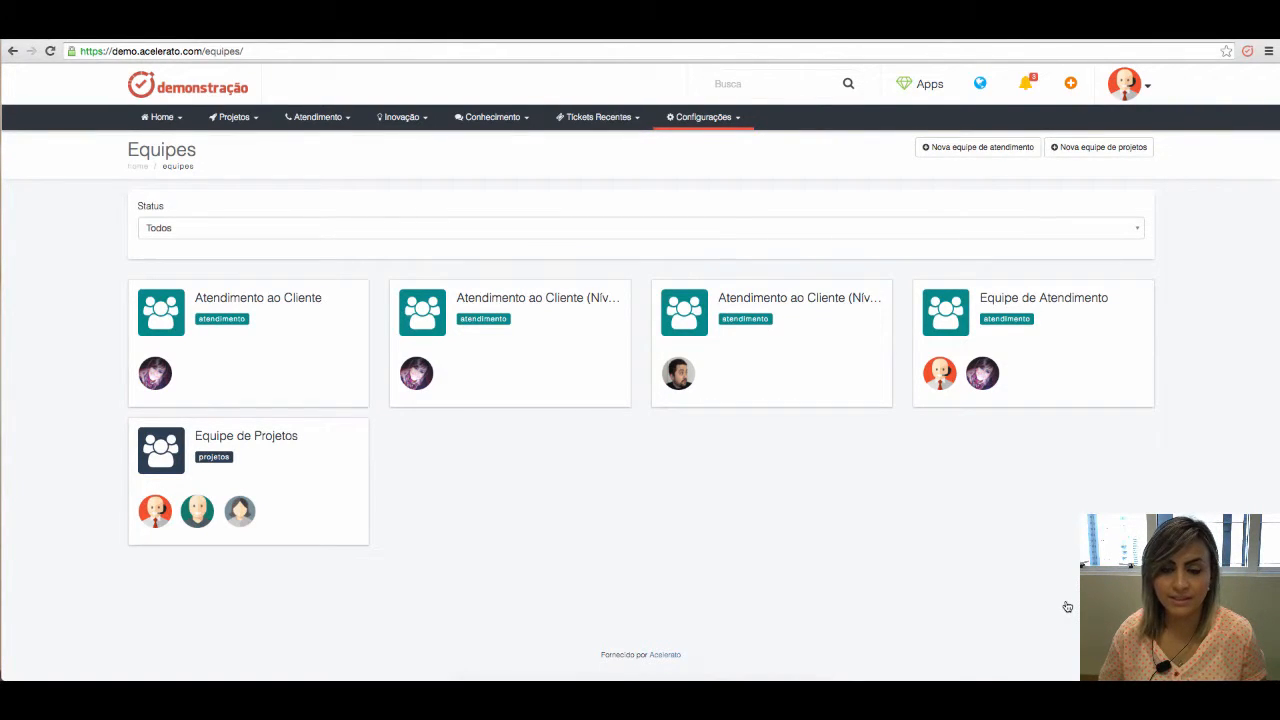
# Step: Create a new ticket trigger (gatilho) with the description "Encaminhar atendimento para equipe nível 2"
pyautogui.click(702, 121)
pyautogui.click(652, 168)
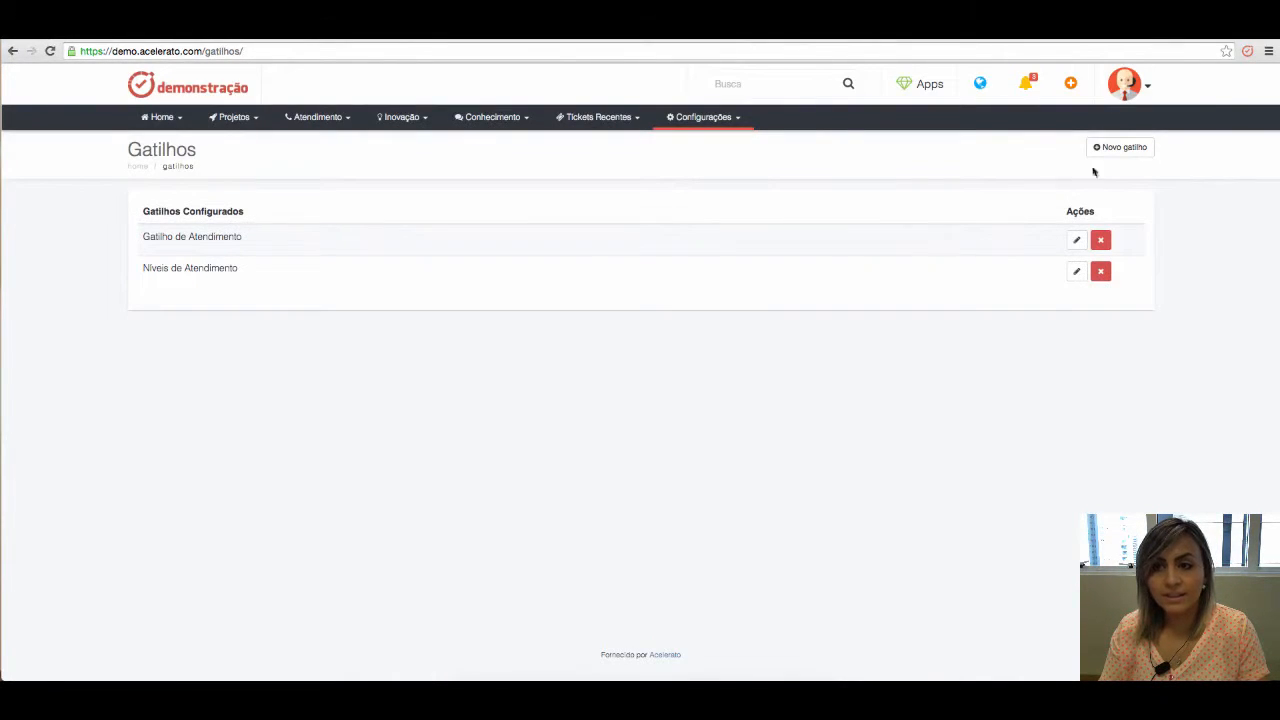
pyautogui.click(1128, 150)
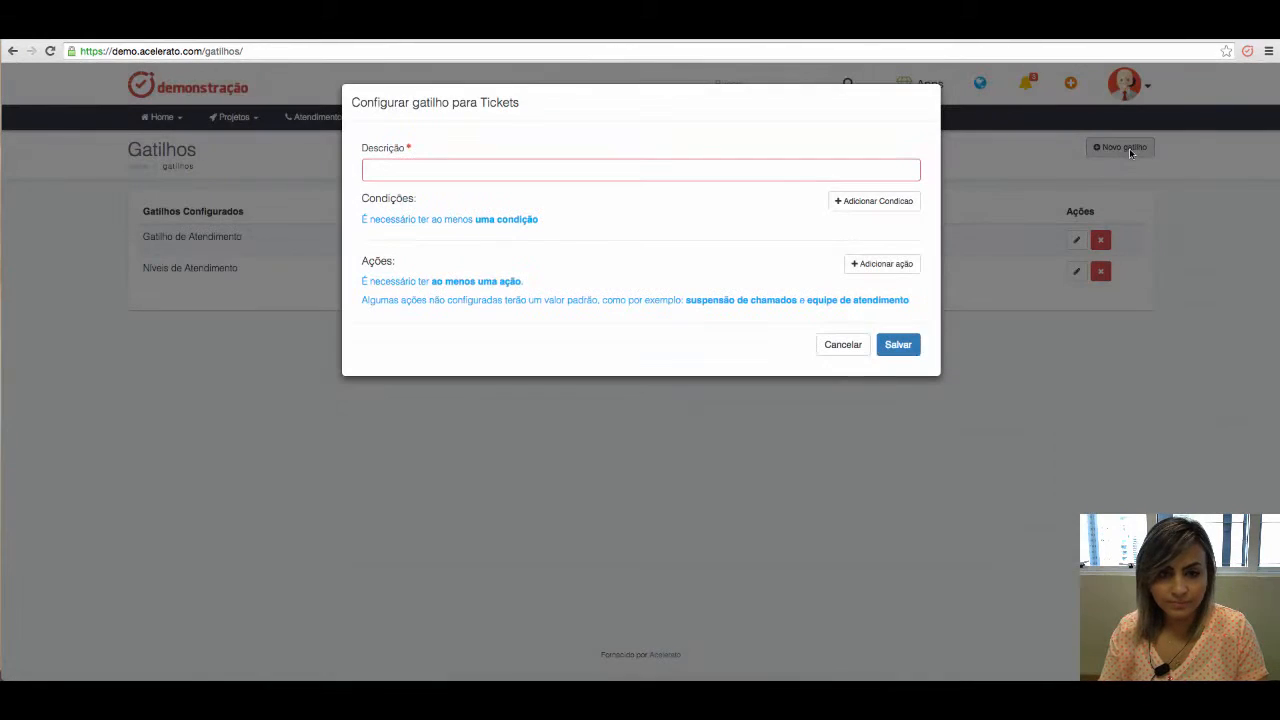
pyautogui.click(788, 172)
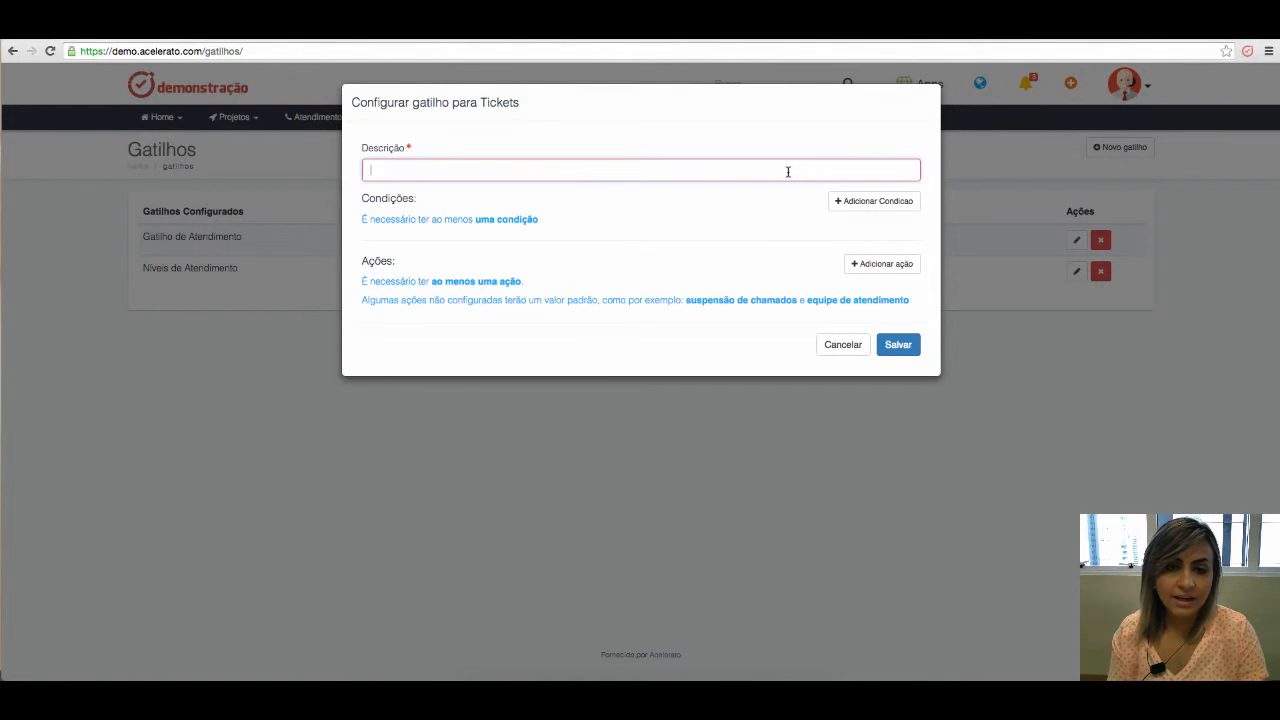
pyautogui.write('Encam')
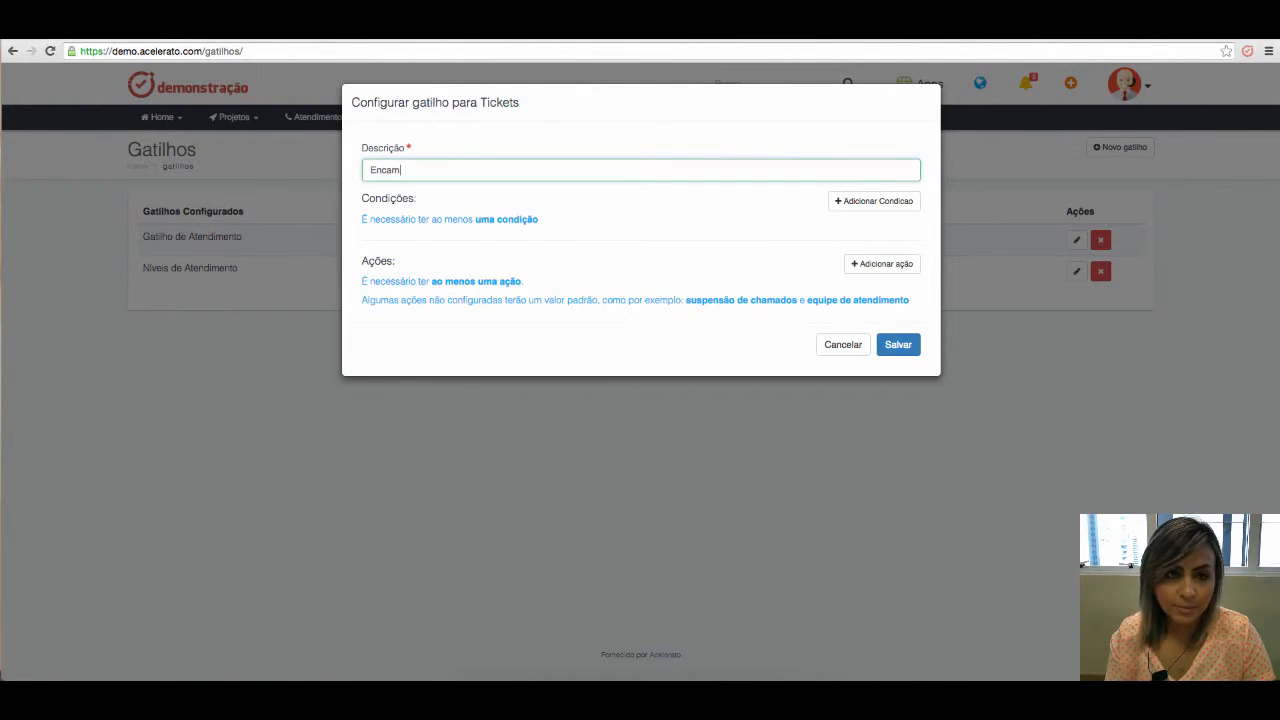
pyautogui.press('BackSpace')
pyautogui.write('mi')
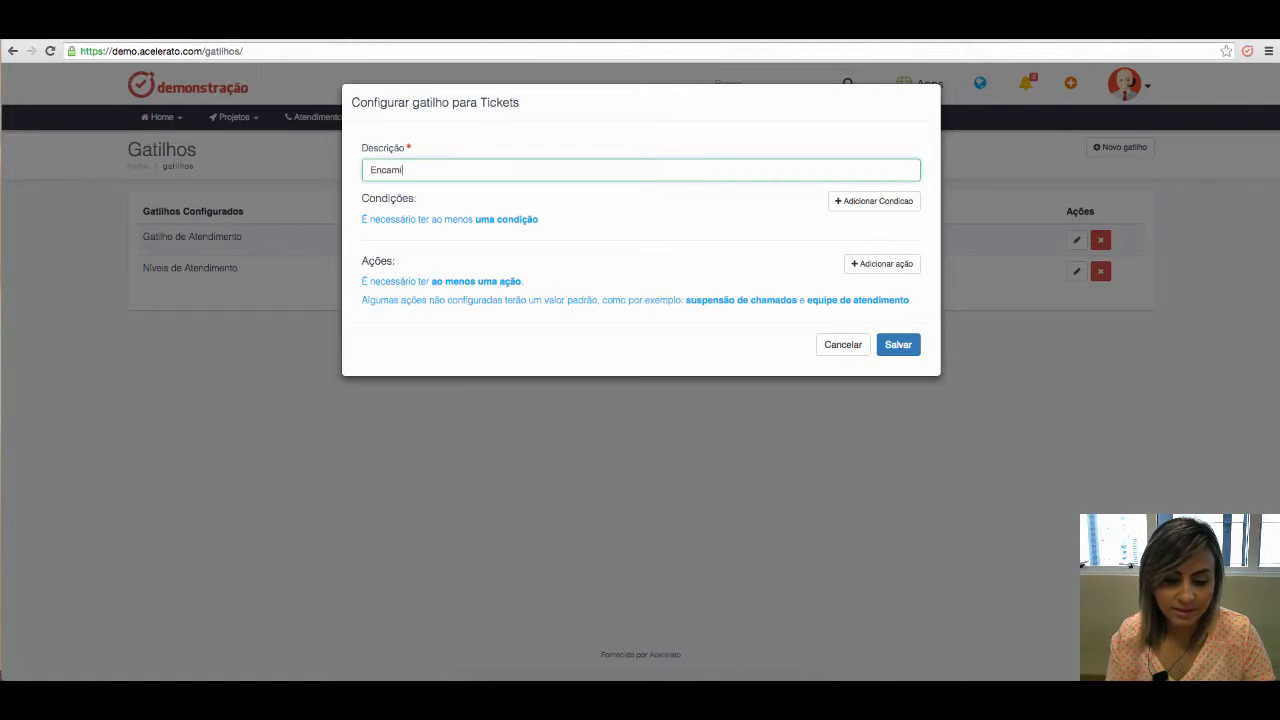
pyautogui.write('nhar atendi')
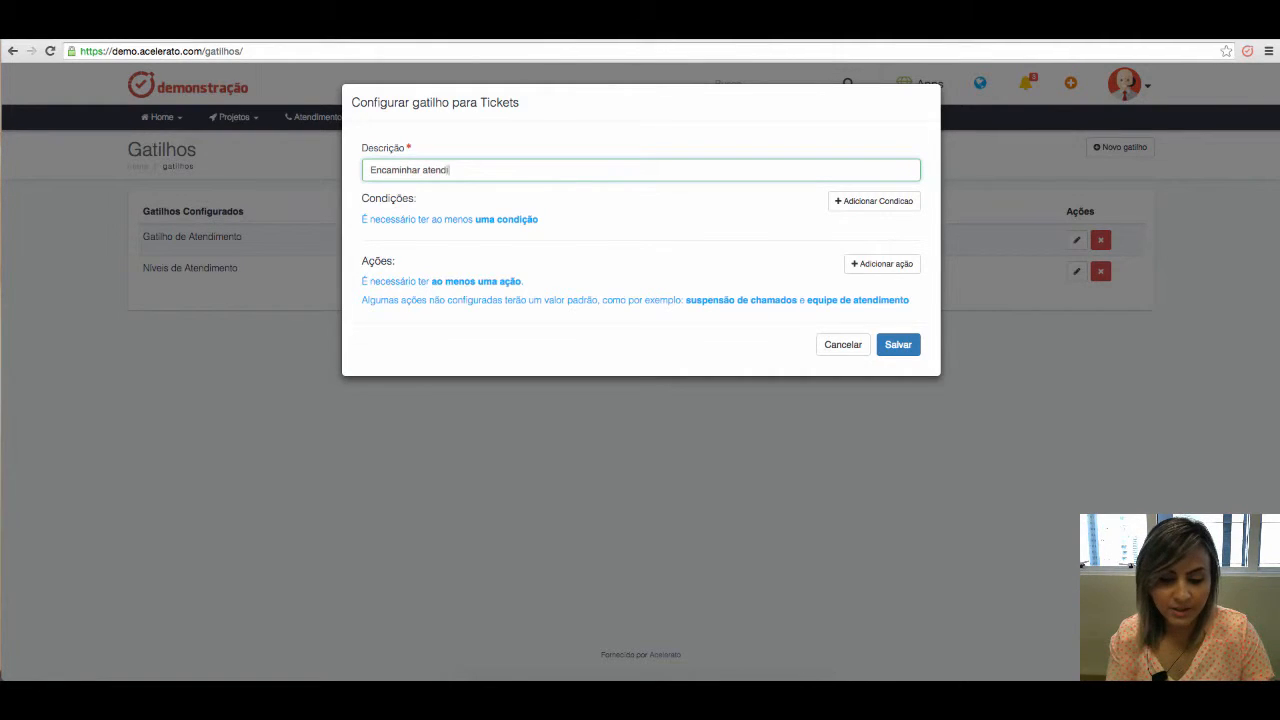
pyautogui.write('mento para e')
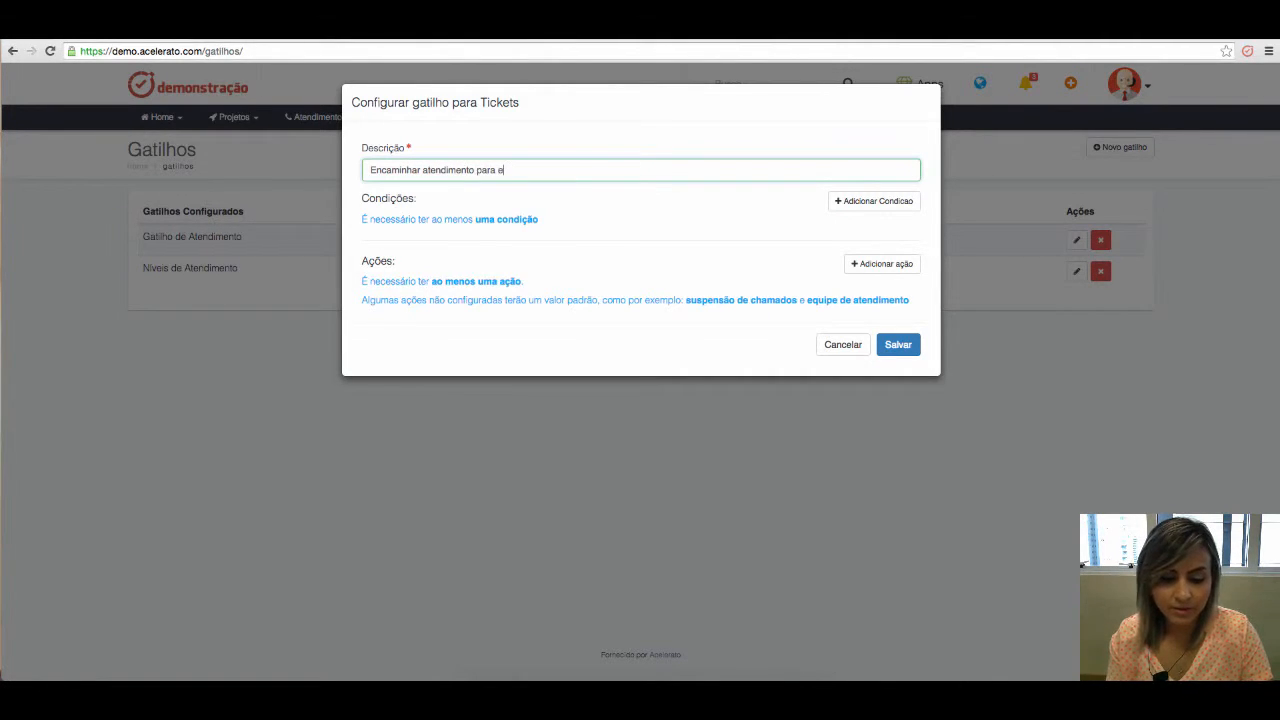
pyautogui.write('quipe nºvel 2')
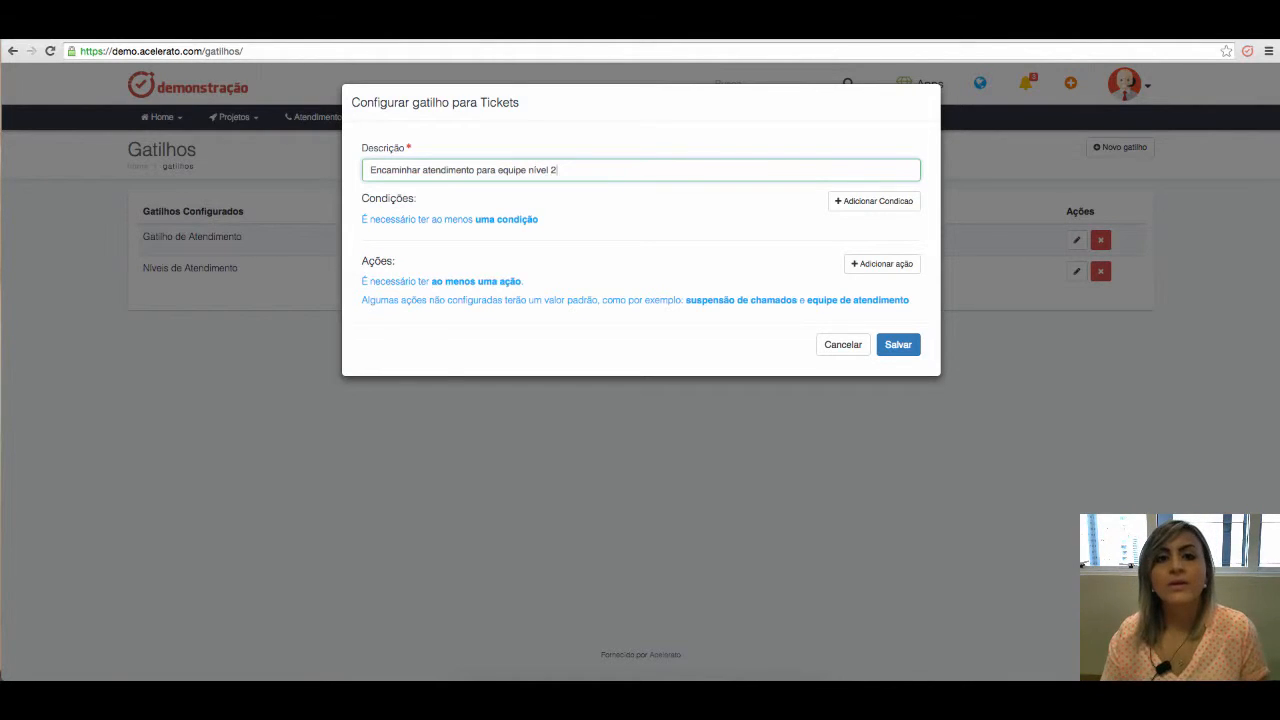
# Step: Add a trigger condition requiring Etapa do Workflow to be Igual to the Nível 2 stage of the Nível 1 workflow
pyautogui.click(895, 209)
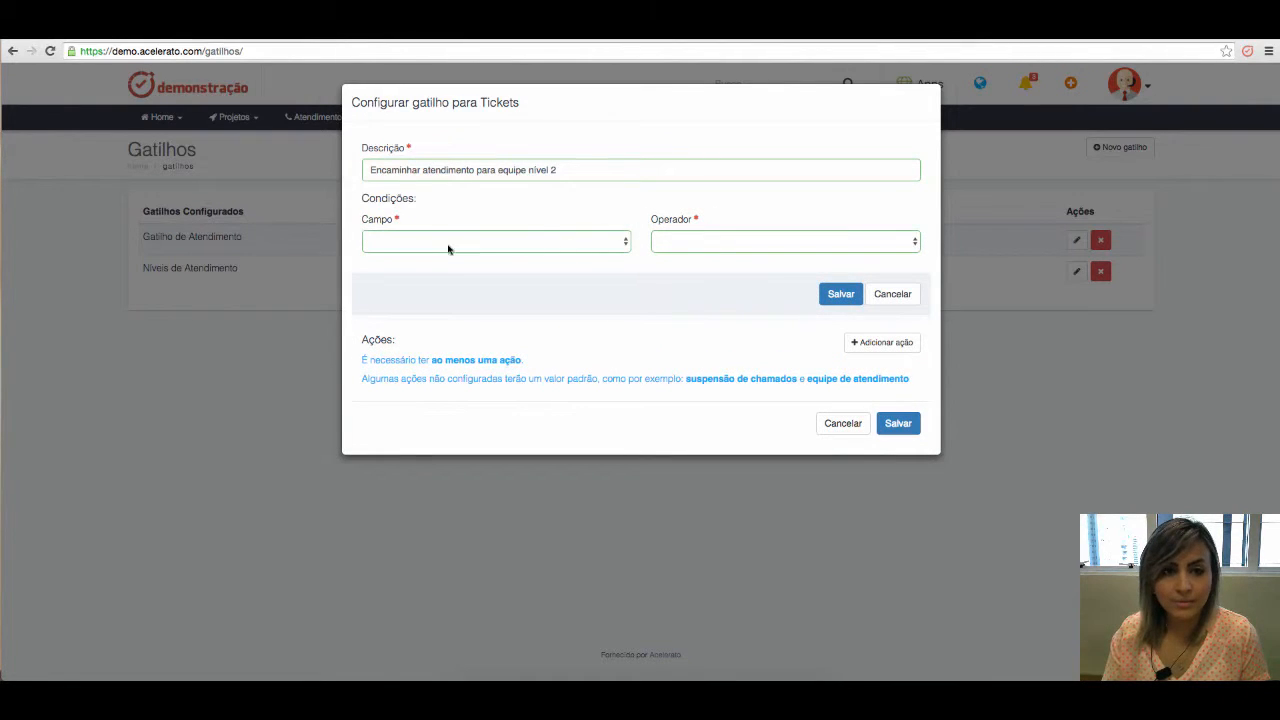
pyautogui.click(448, 249)
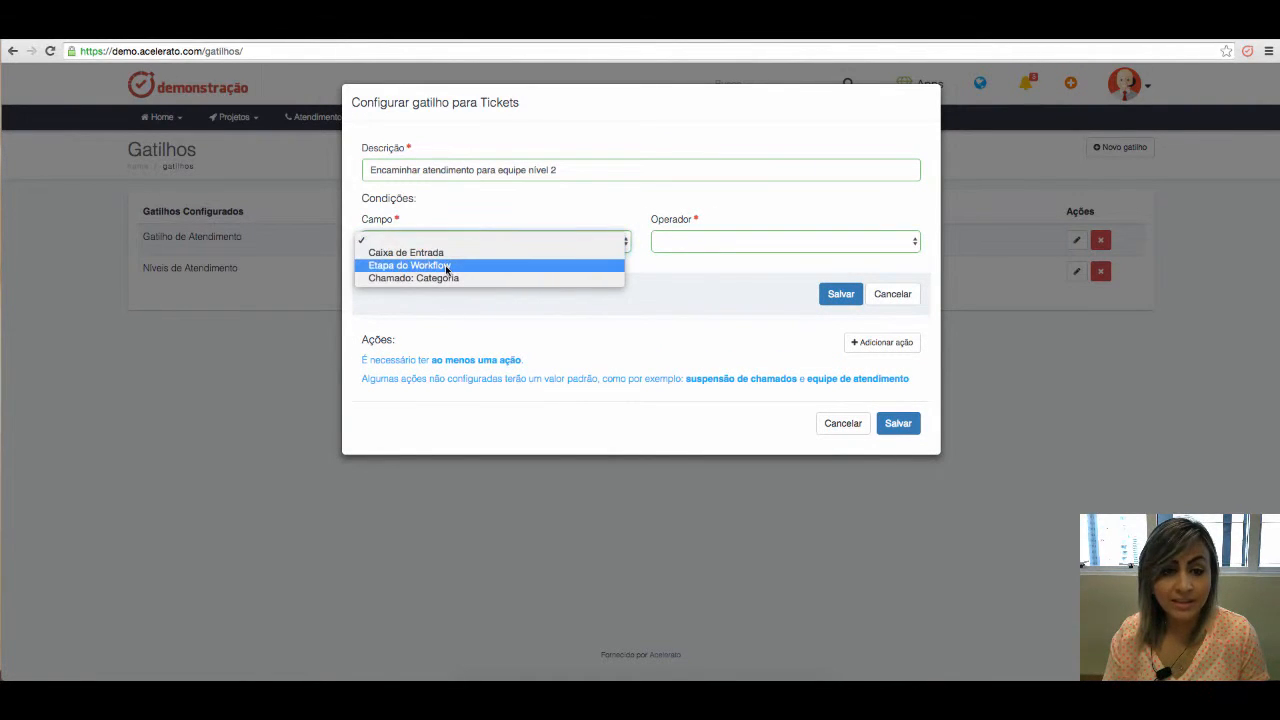
pyautogui.click(446, 266)
pyautogui.click(781, 243)
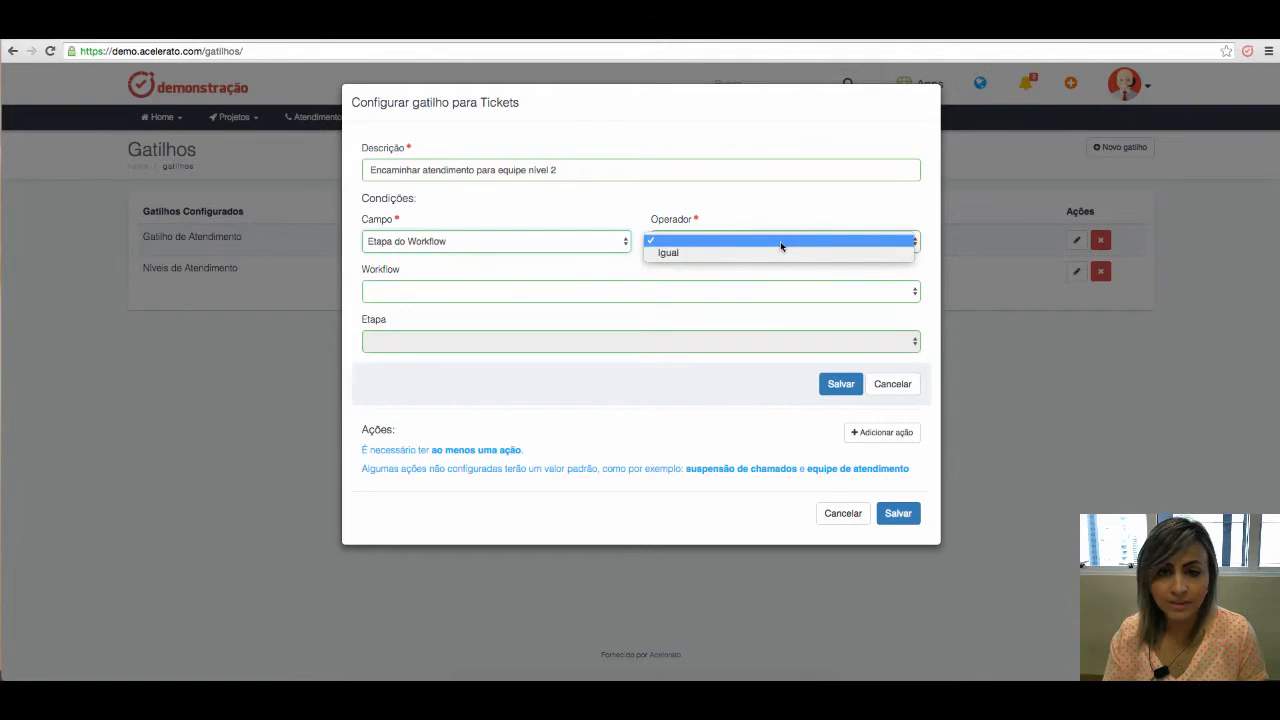
pyautogui.click(780, 253)
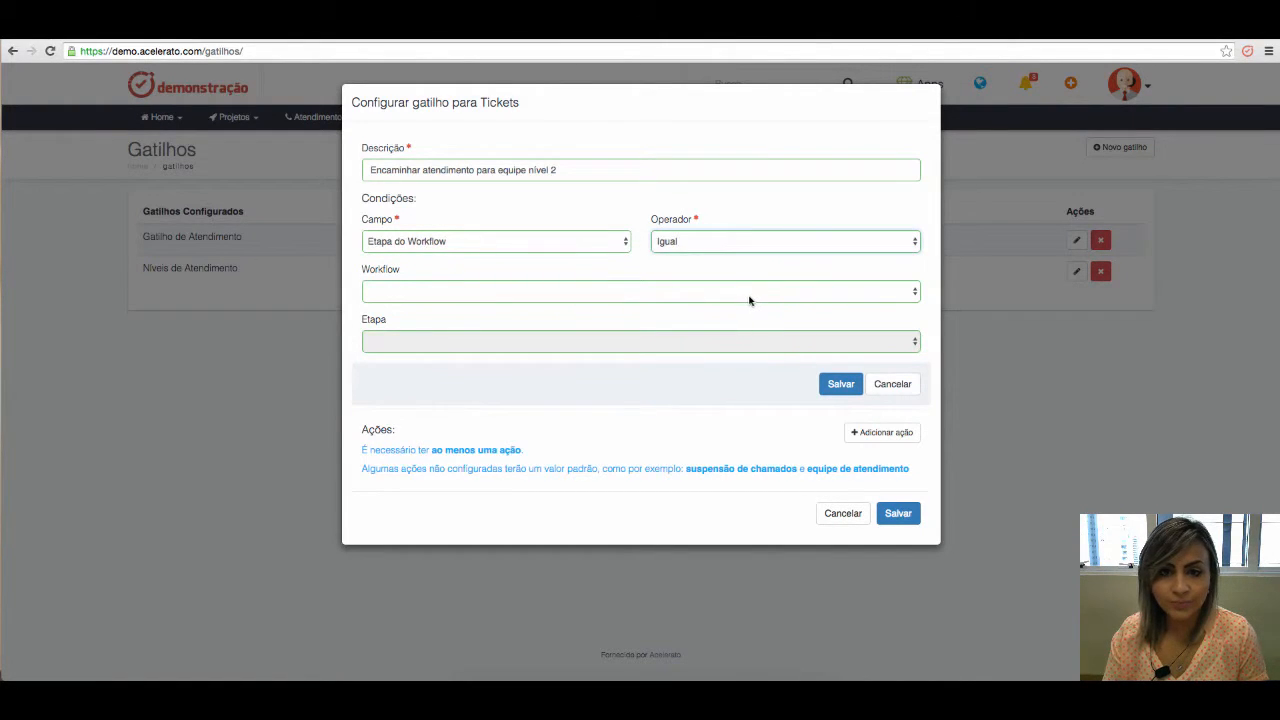
pyautogui.click(748, 293)
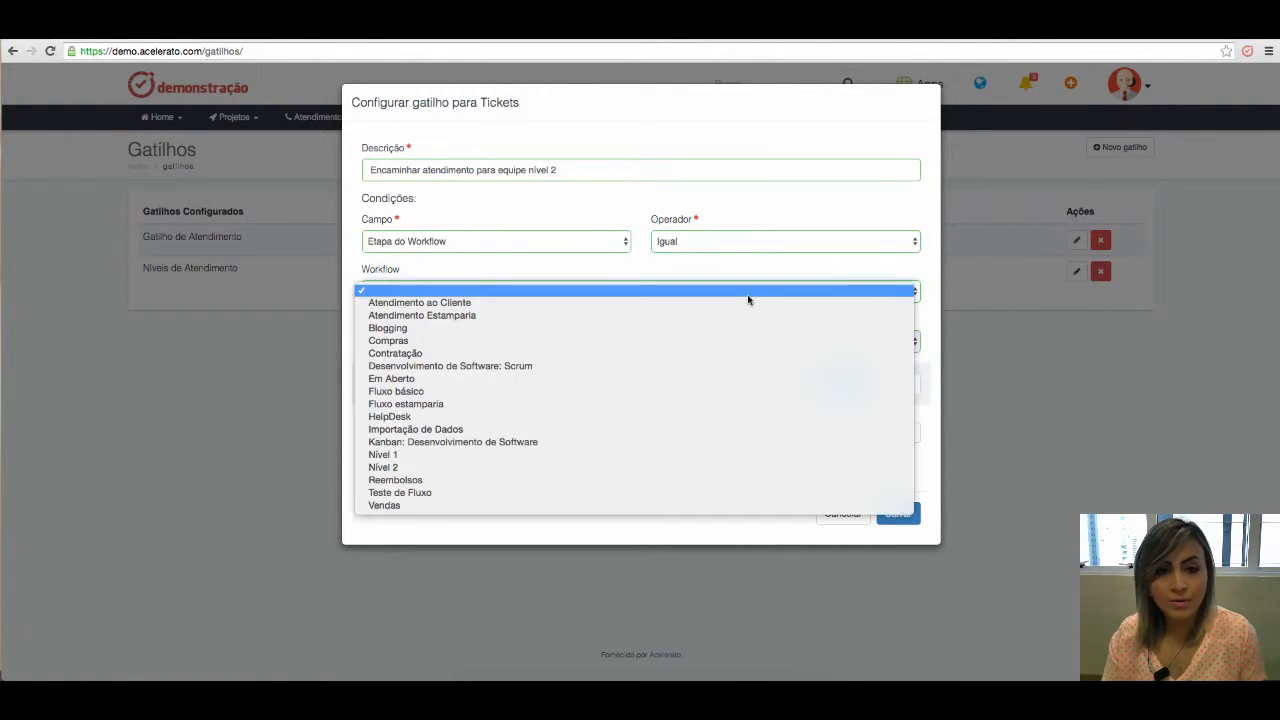
pyautogui.click(660, 456)
pyautogui.click(646, 345)
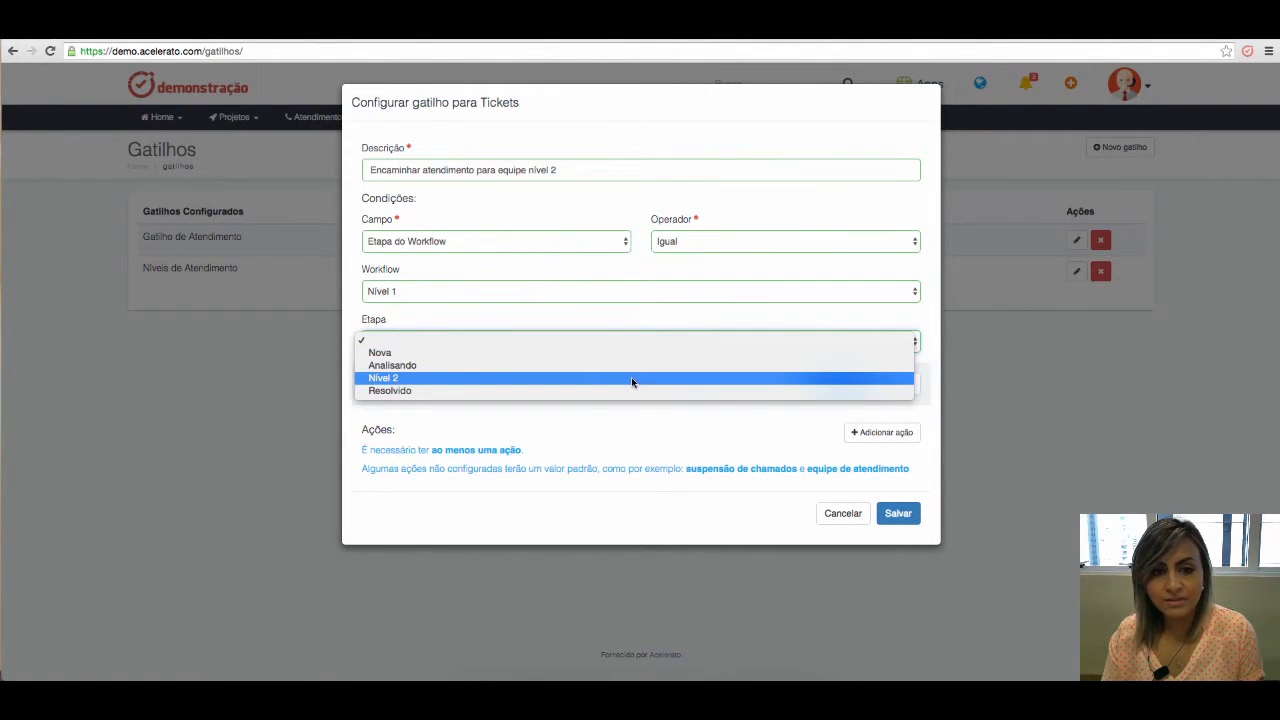
pyautogui.click(631, 377)
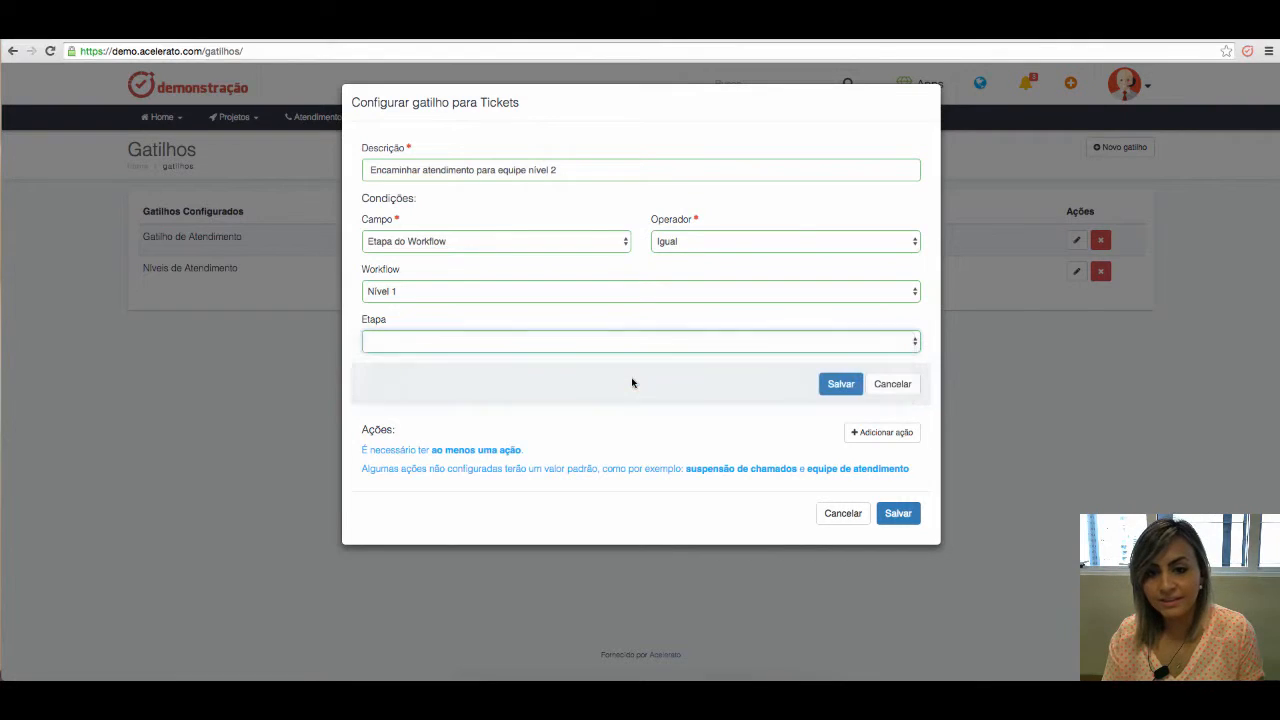
pyautogui.click(843, 392)
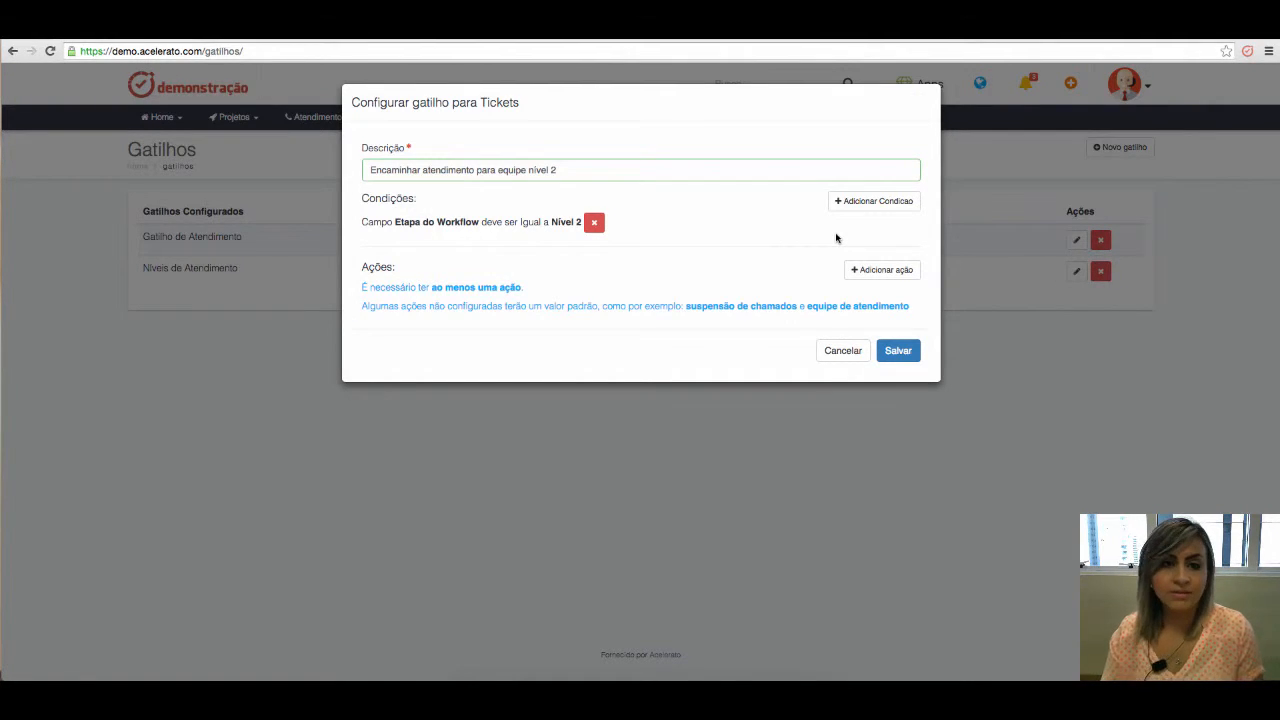
# Step: Add a Chamado: Equipe de Atendimento action assigning tickets to Atendimento ao Cliente (Nível 2), and save the trigger
pyautogui.click(913, 272)
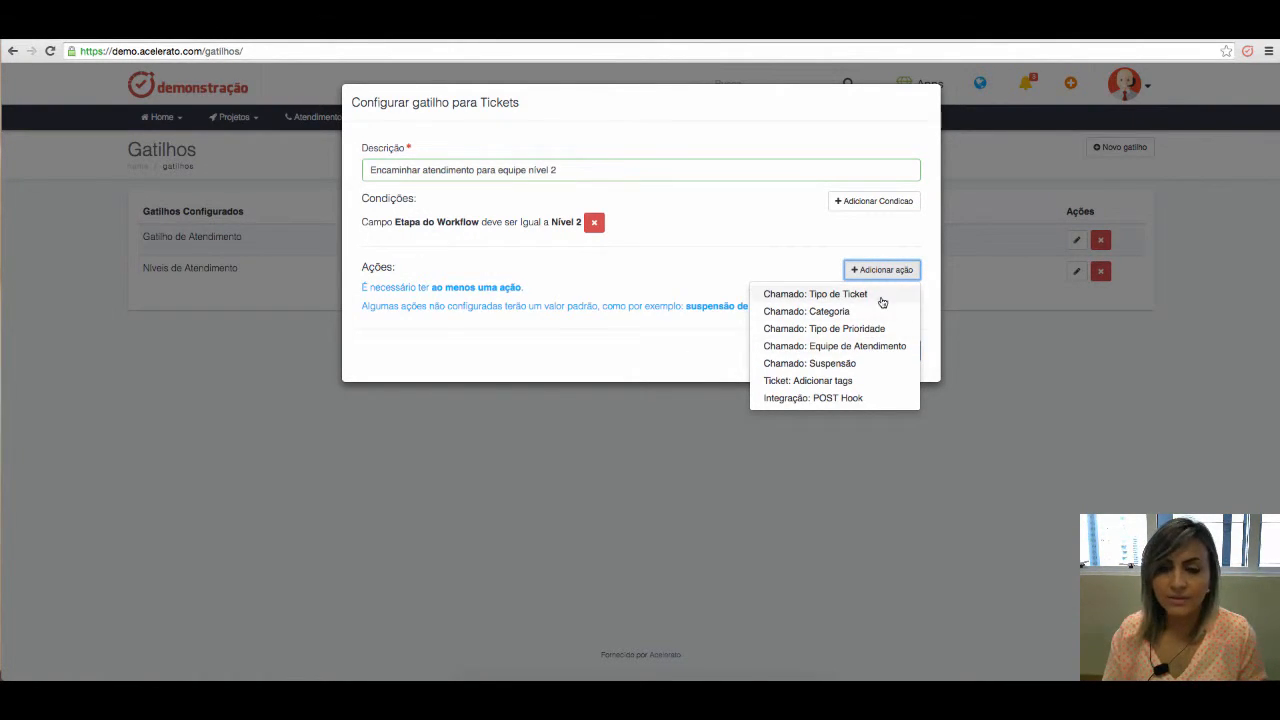
pyautogui.click(877, 346)
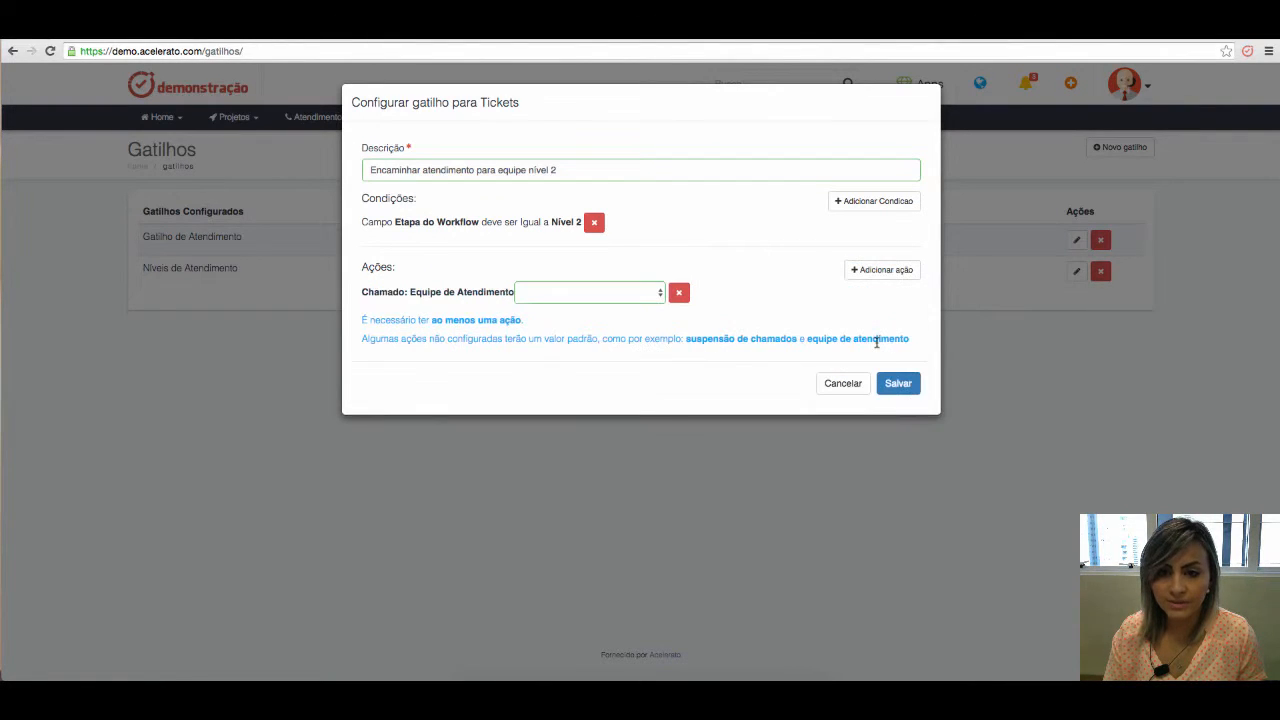
pyautogui.click(591, 291)
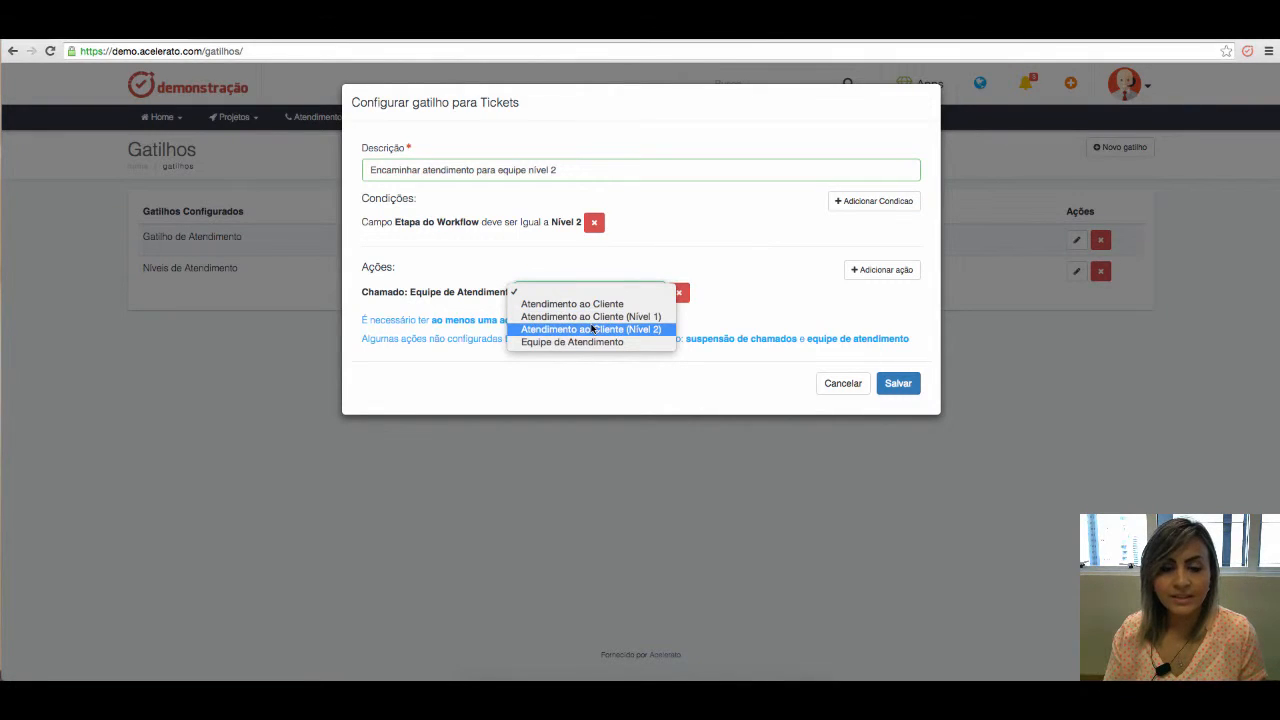
pyautogui.click(593, 328)
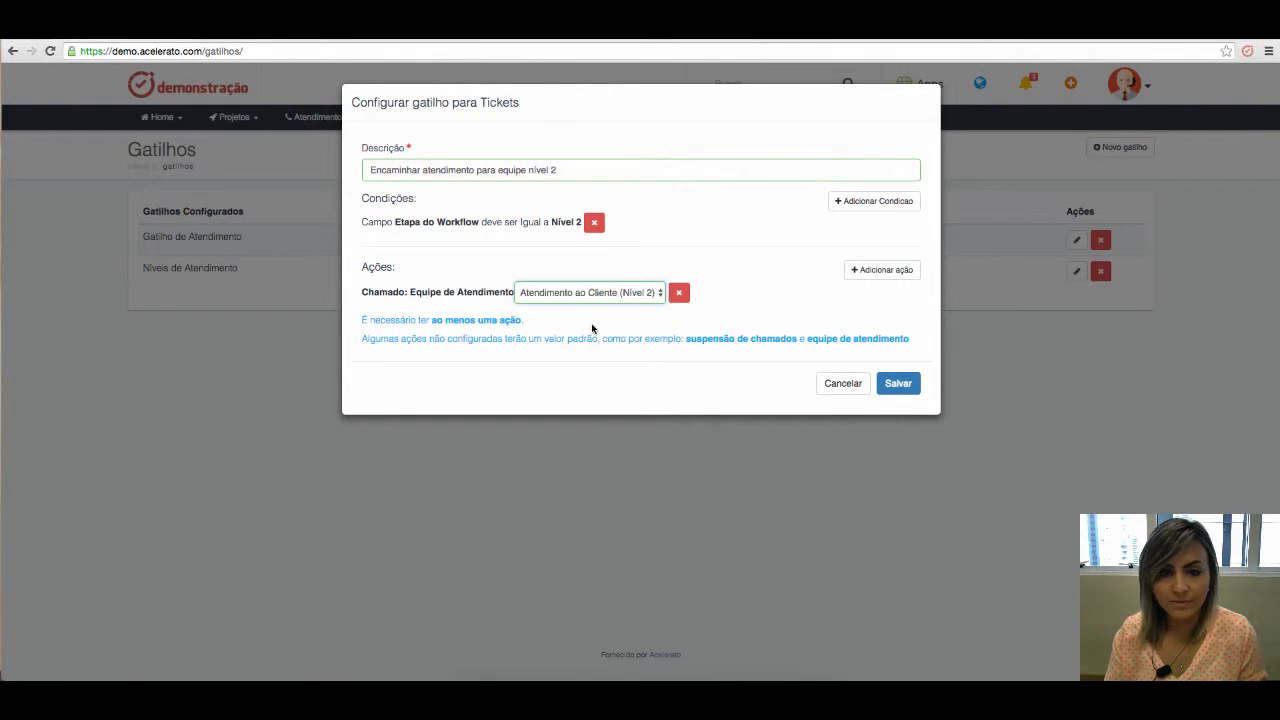
pyautogui.click(902, 385)
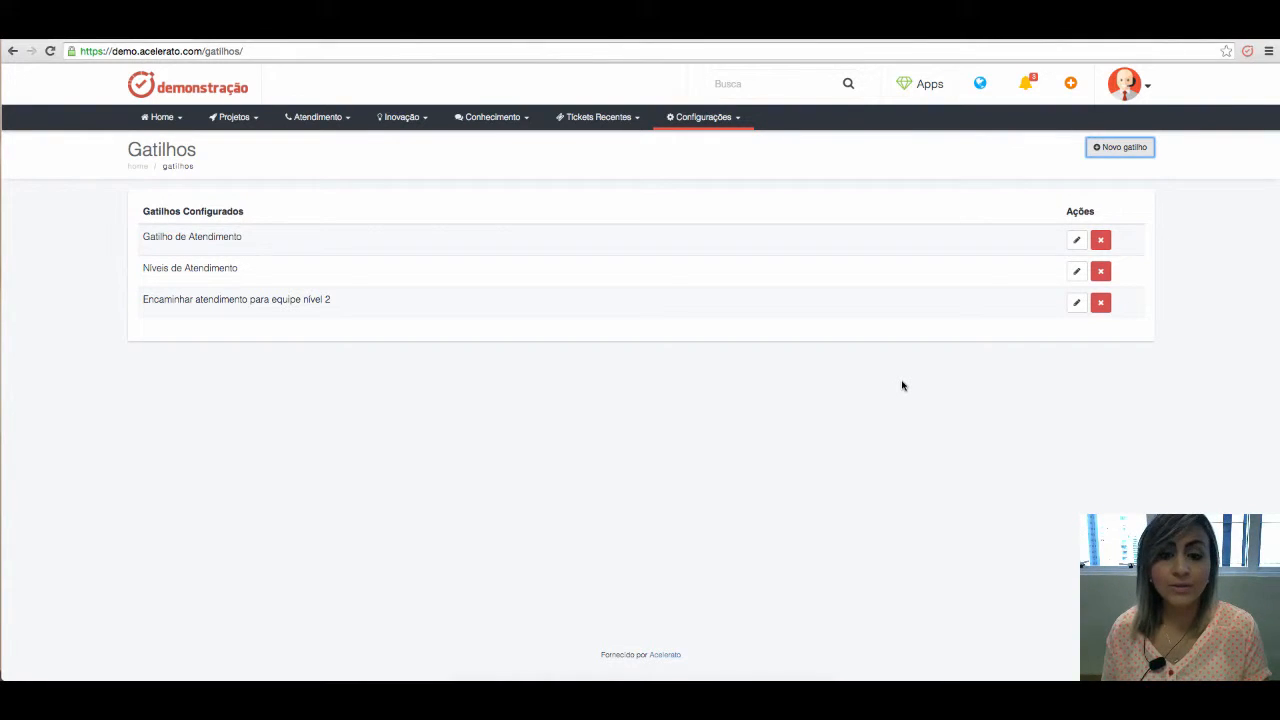
# Step: Start a new support ticket titled "Erro no sistema" with ticket type Chamado
pyautogui.click(304, 129)
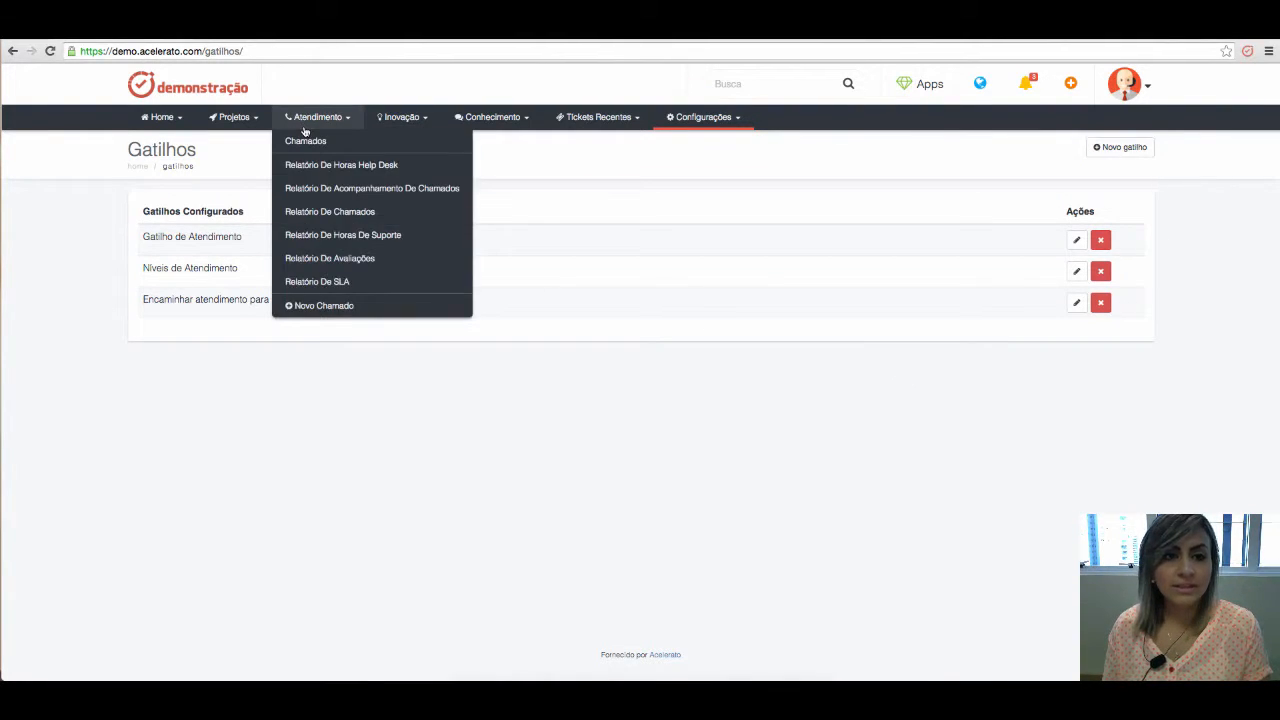
pyautogui.click(325, 307)
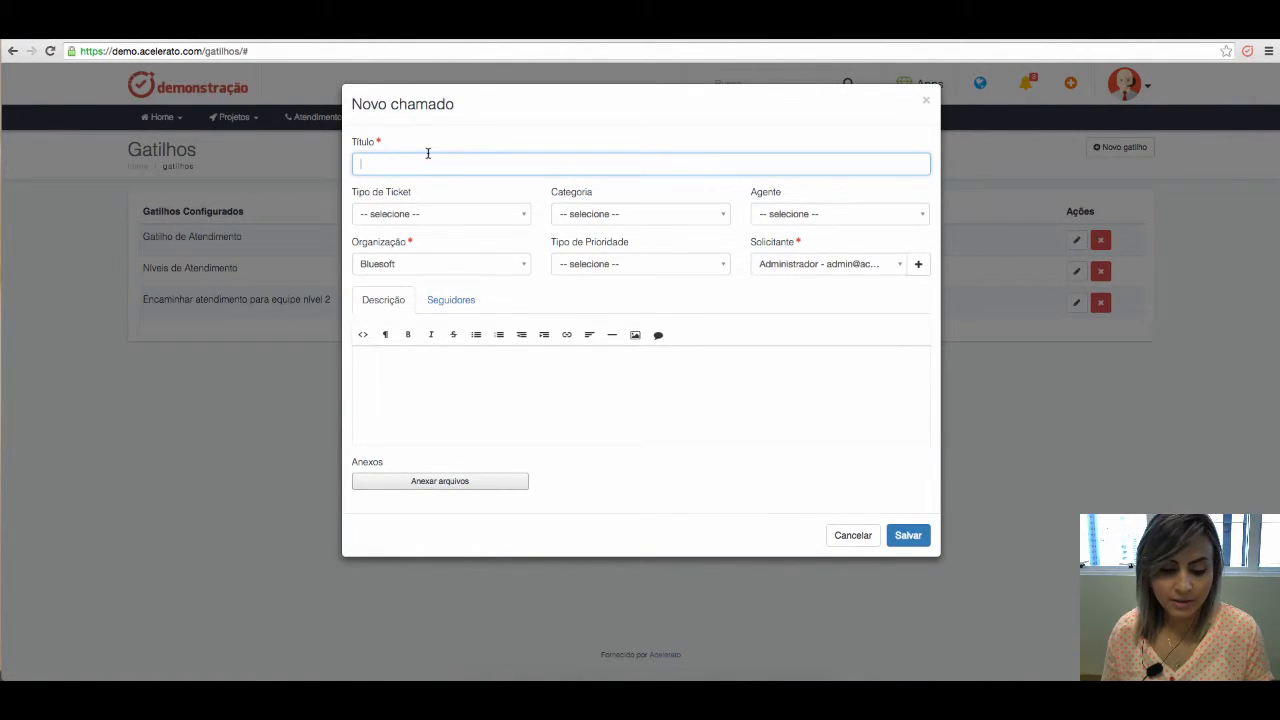
pyautogui.write('Erro n')
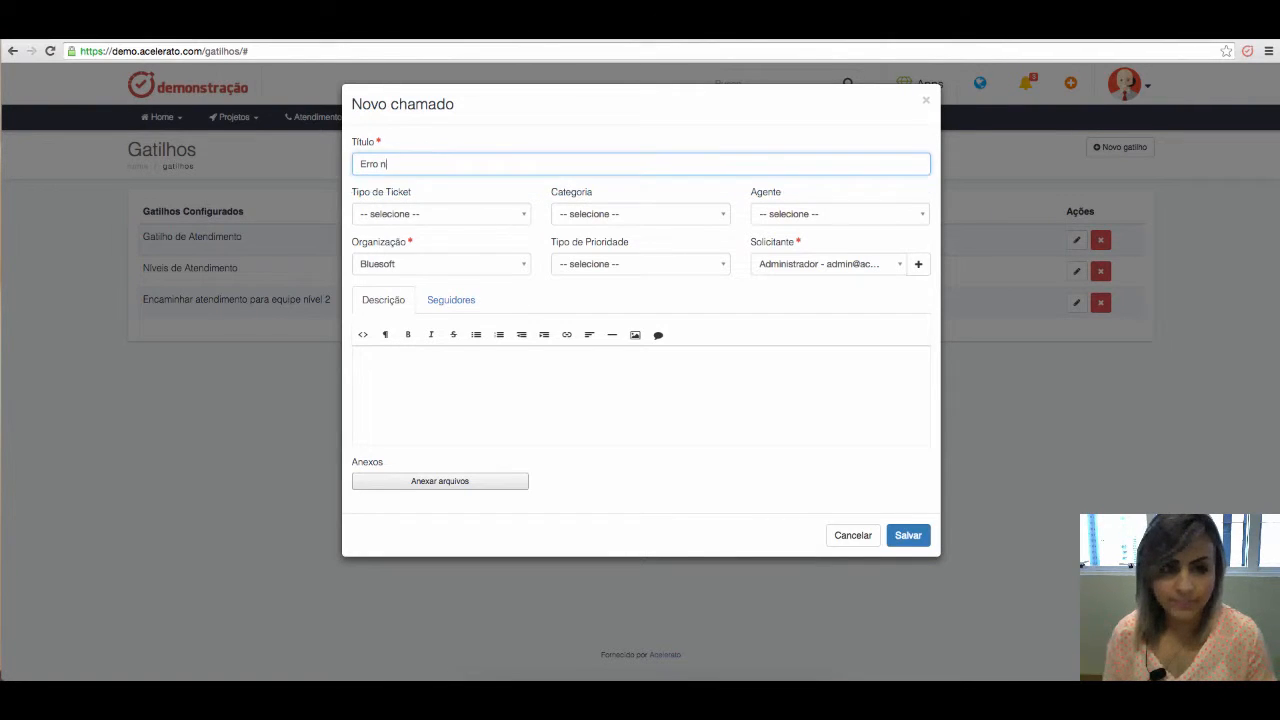
pyautogui.write('o sistema')
pyautogui.click(426, 216)
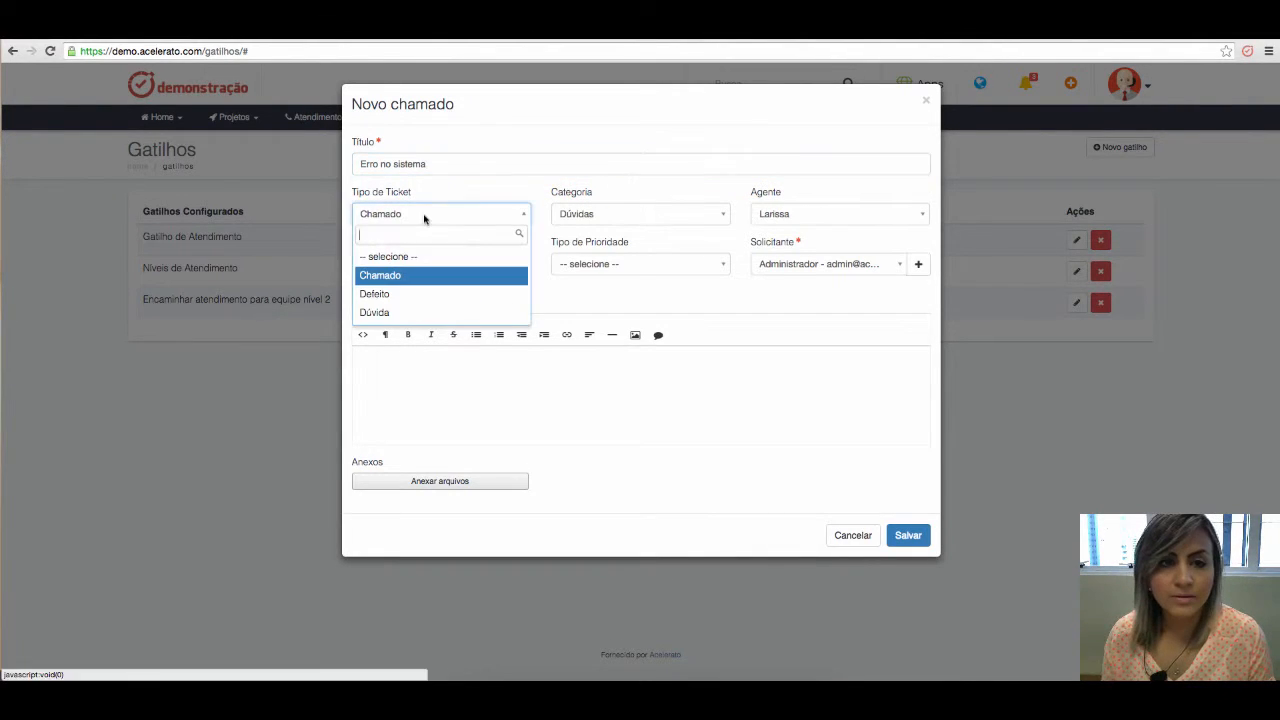
pyautogui.click(423, 276)
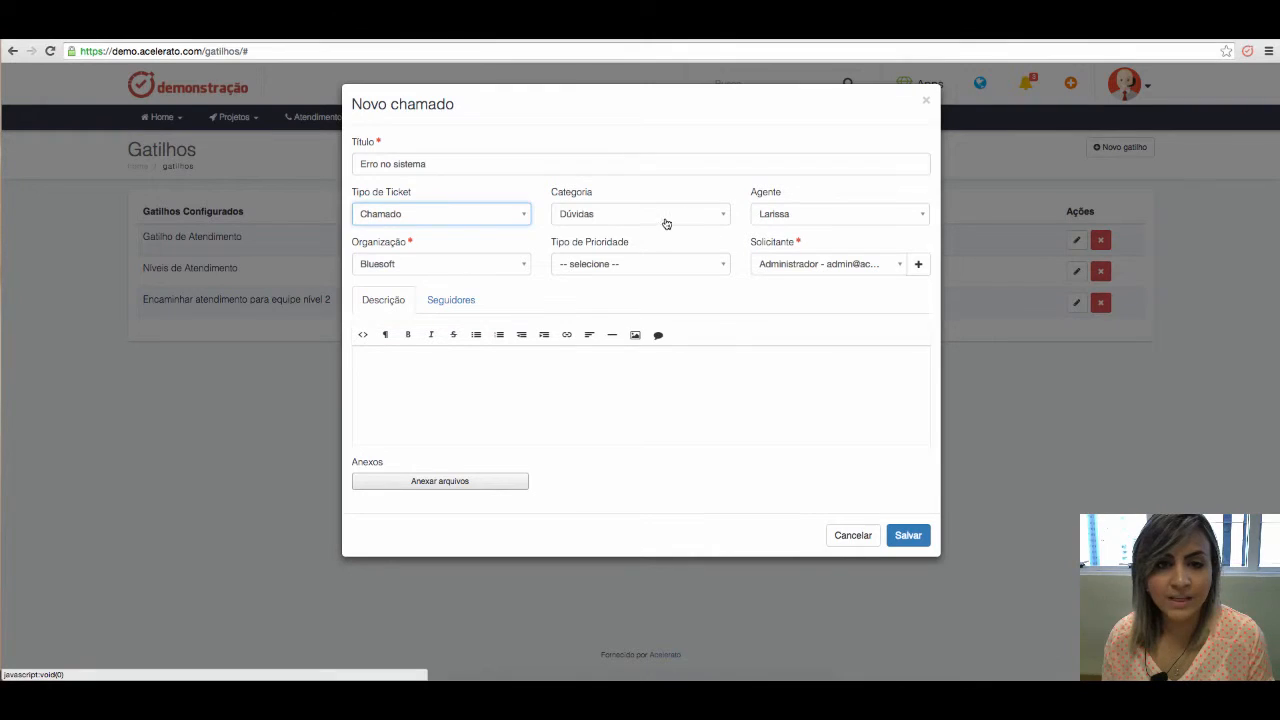
# Step: Set the new ticket's category to Produtos and its priority to Urgente
pyautogui.click(665, 222)
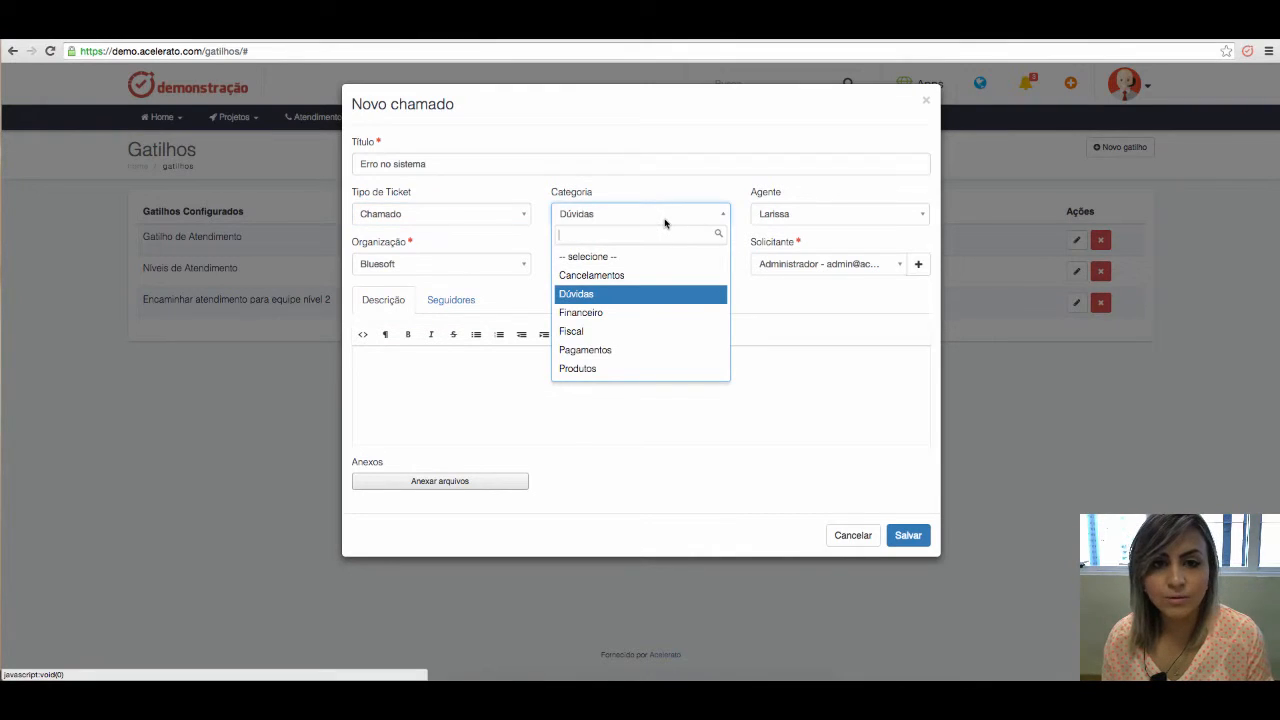
pyautogui.click(627, 295)
pyautogui.click(629, 218)
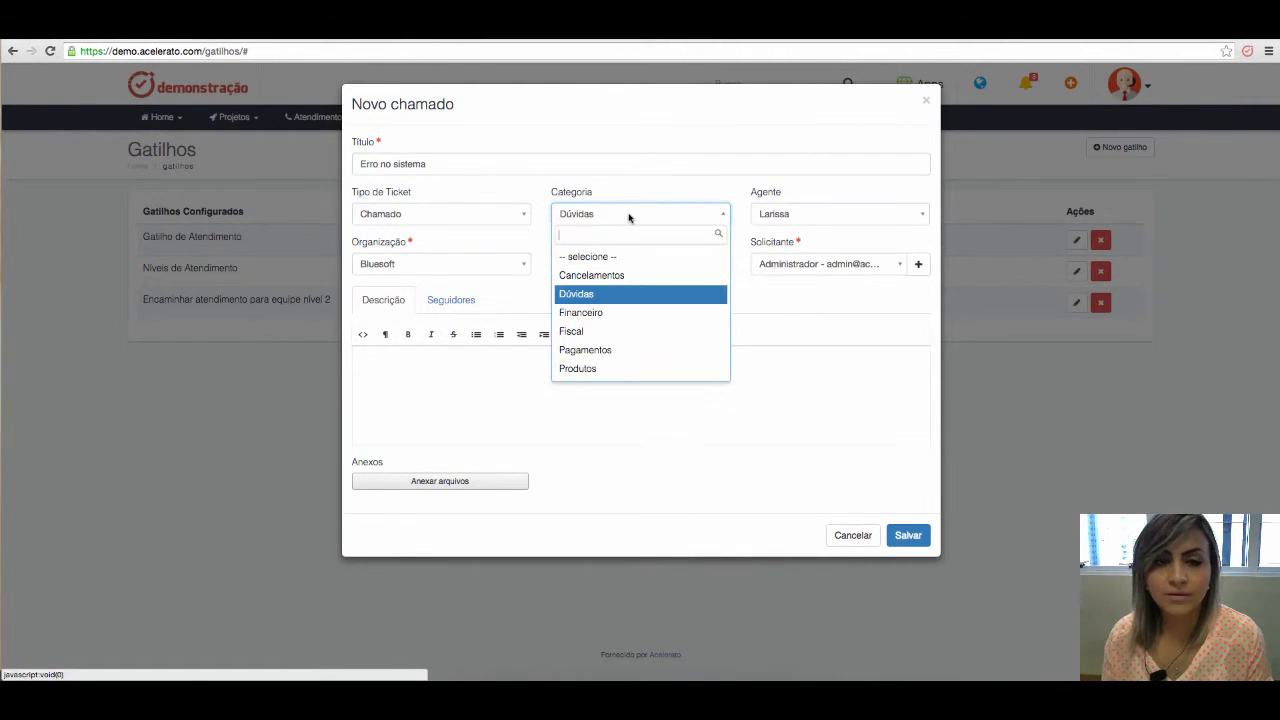
pyautogui.click(616, 367)
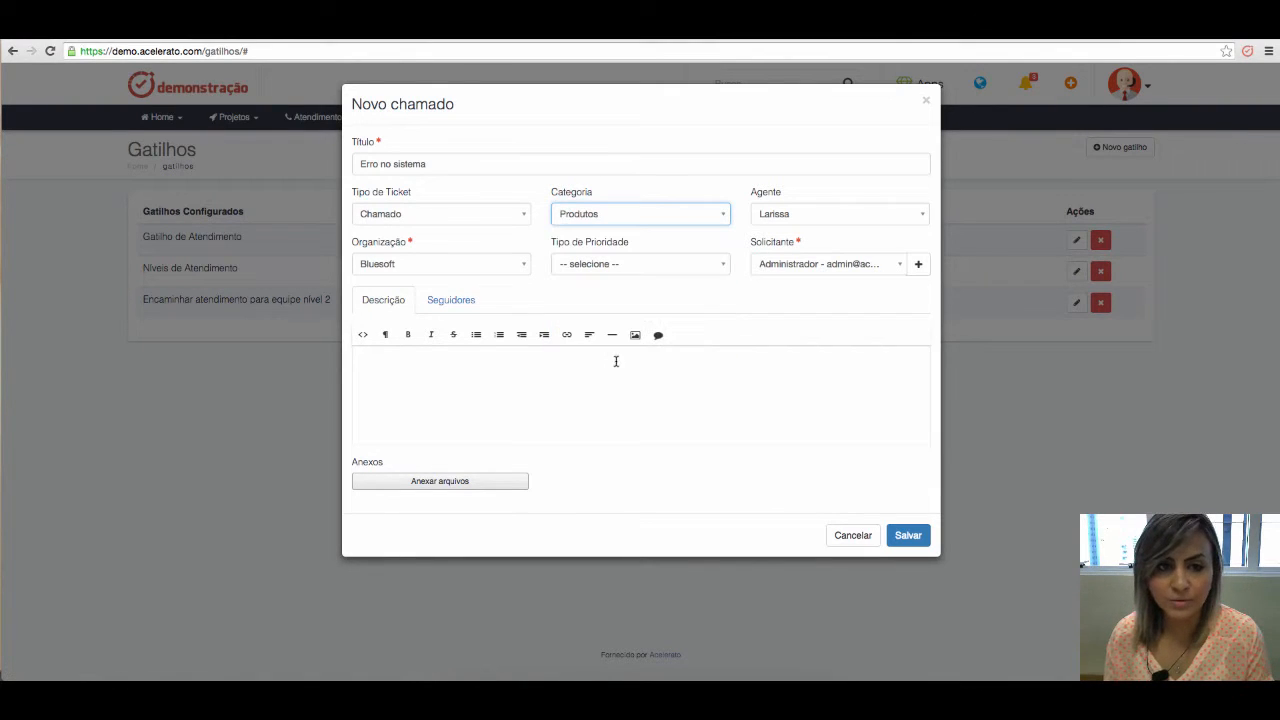
pyautogui.click(659, 268)
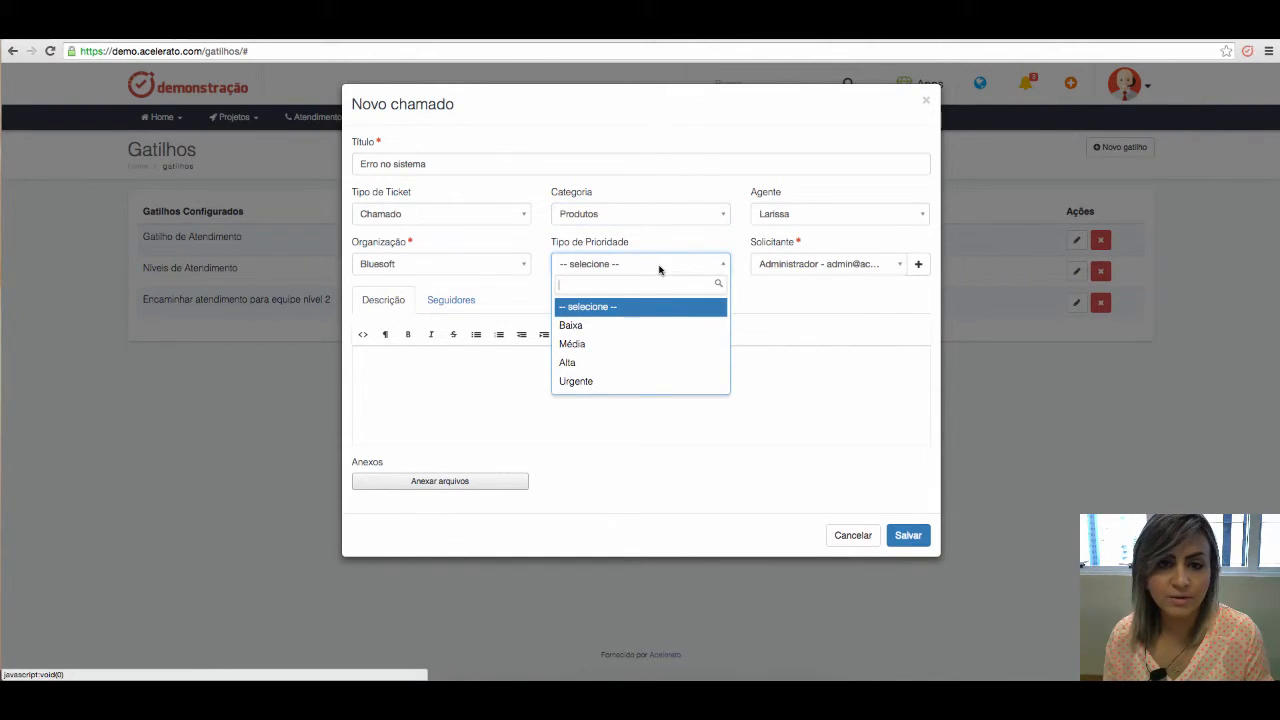
pyautogui.click(632, 381)
# Step: Copy the title "Erro no sistema" into the ticket's description and save the ticket
pyautogui.click(474, 158)
pyautogui.moveTo(355, 165); pyautogui.dragTo(536, 163)
pyautogui.hotkey('ctrl', 'c')
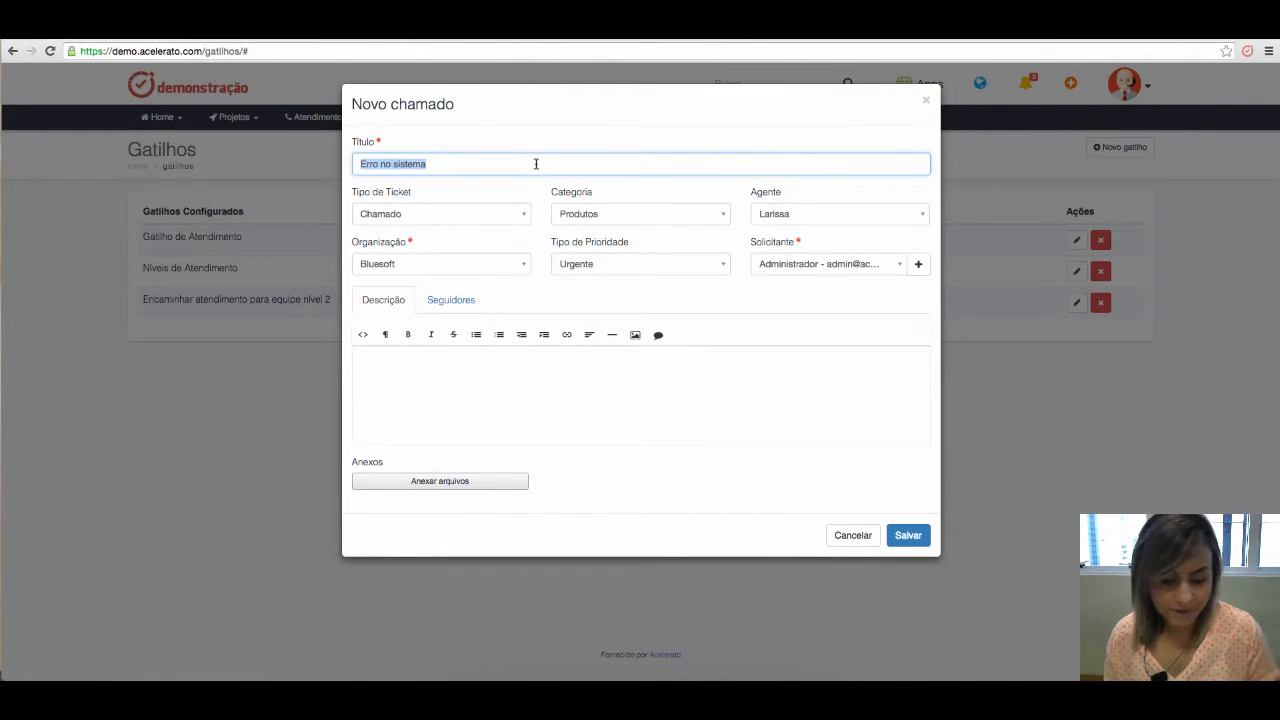
pyautogui.click(452, 368)
pyautogui.hotkey('ctrl', 'v')
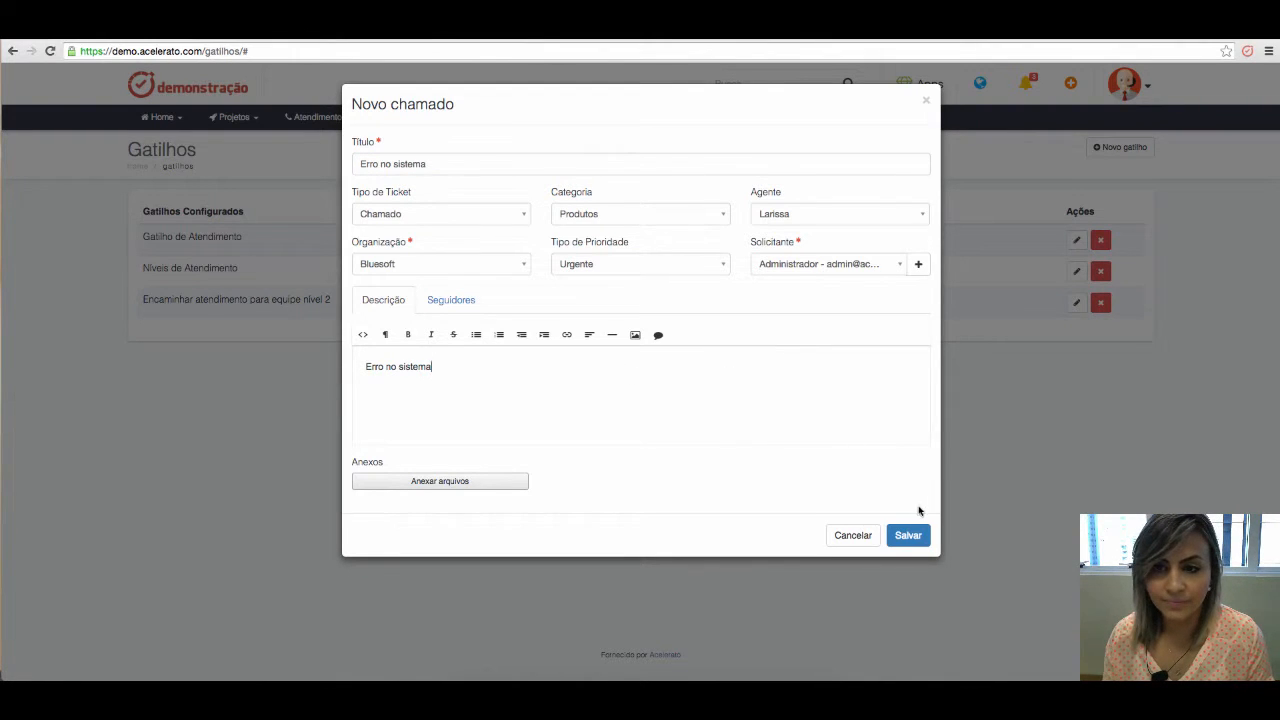
pyautogui.click(908, 536)
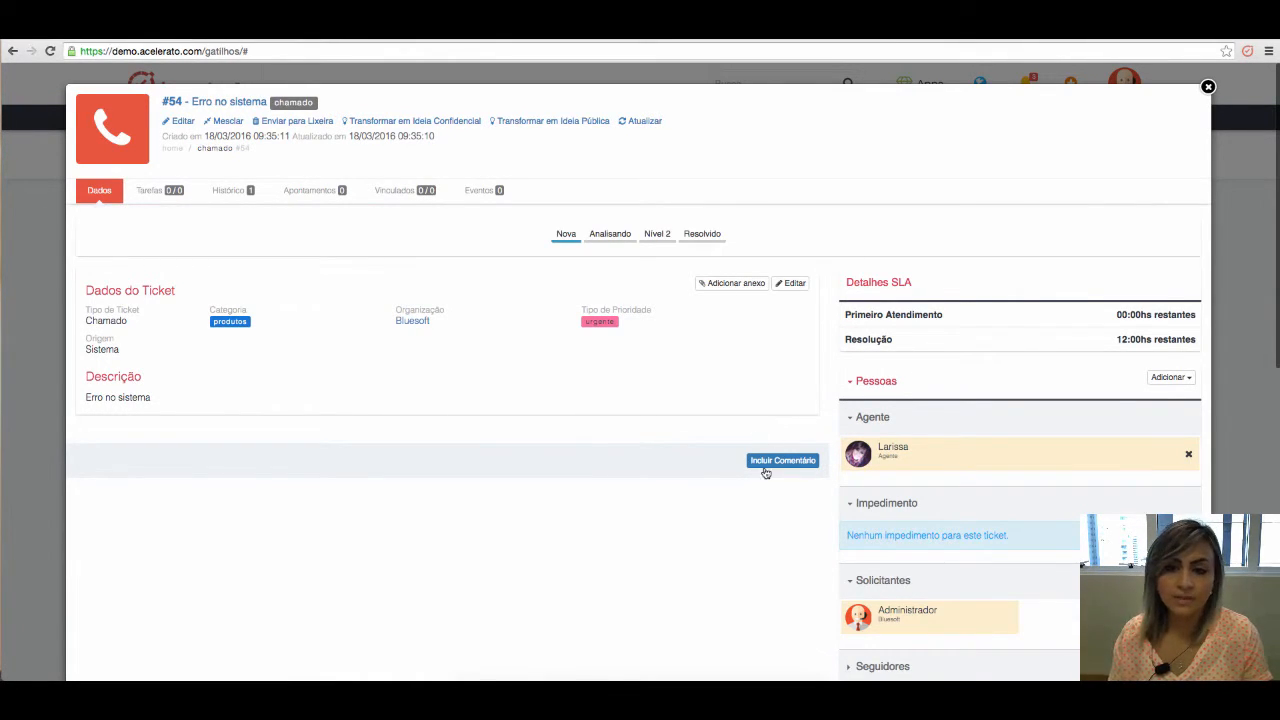
# Step: Add the private comment "Encaminhar o chamado para o nível 2" to the ticket
pyautogui.click(766, 464)
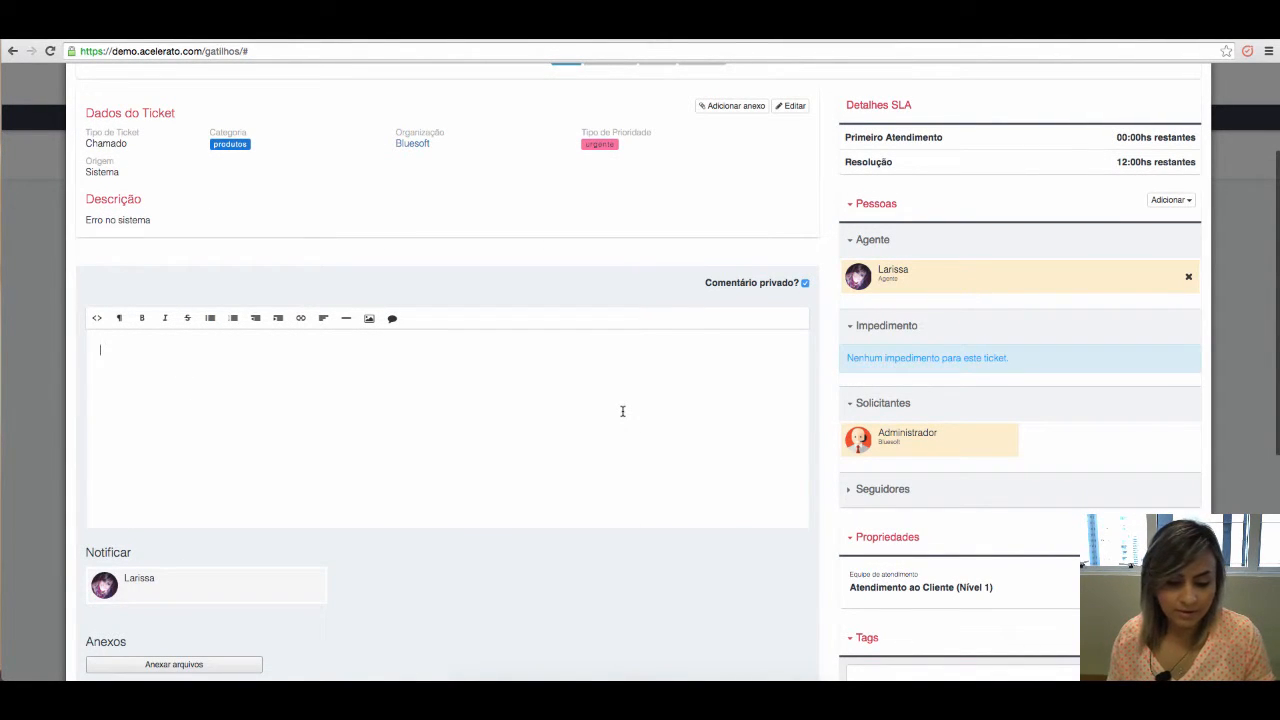
pyautogui.write('Encaminhar es')
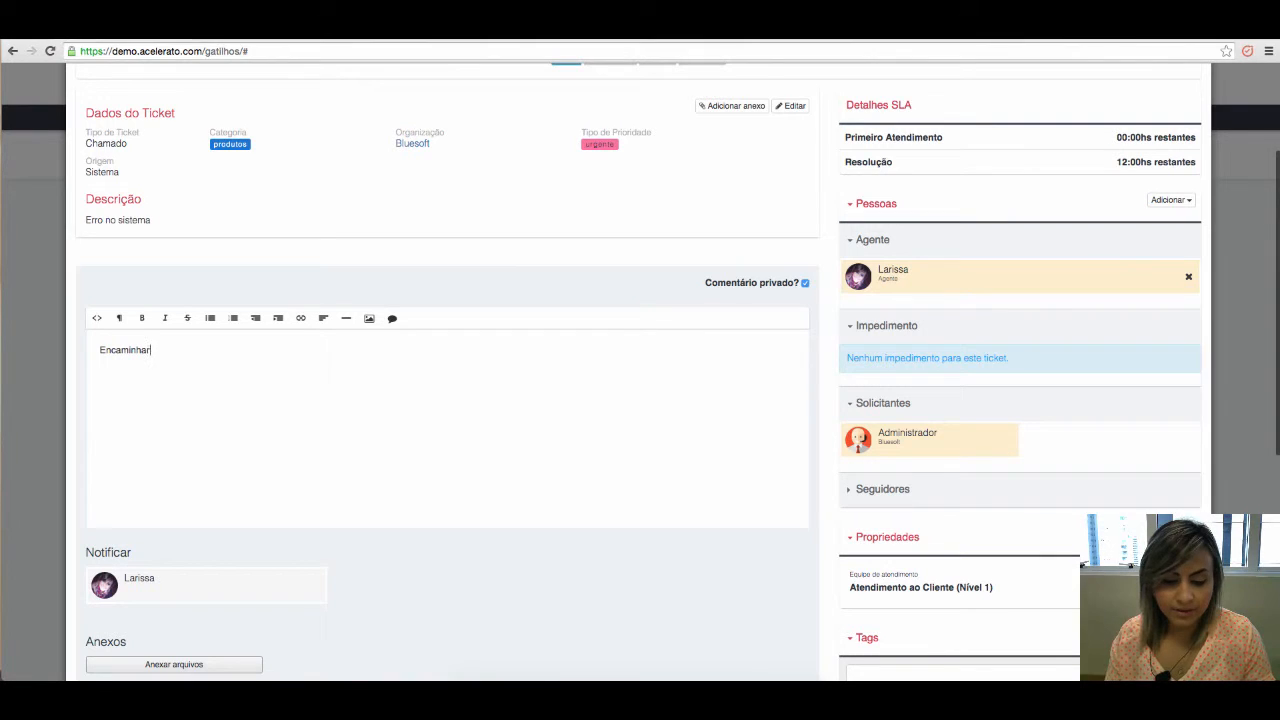
pyautogui.press('BackSpace')
pyautogui.press('BackSpace')
pyautogui.write('o ca')
pyautogui.press('BackSpace')
pyautogui.write('ja')
pyautogui.press('BackSpace')
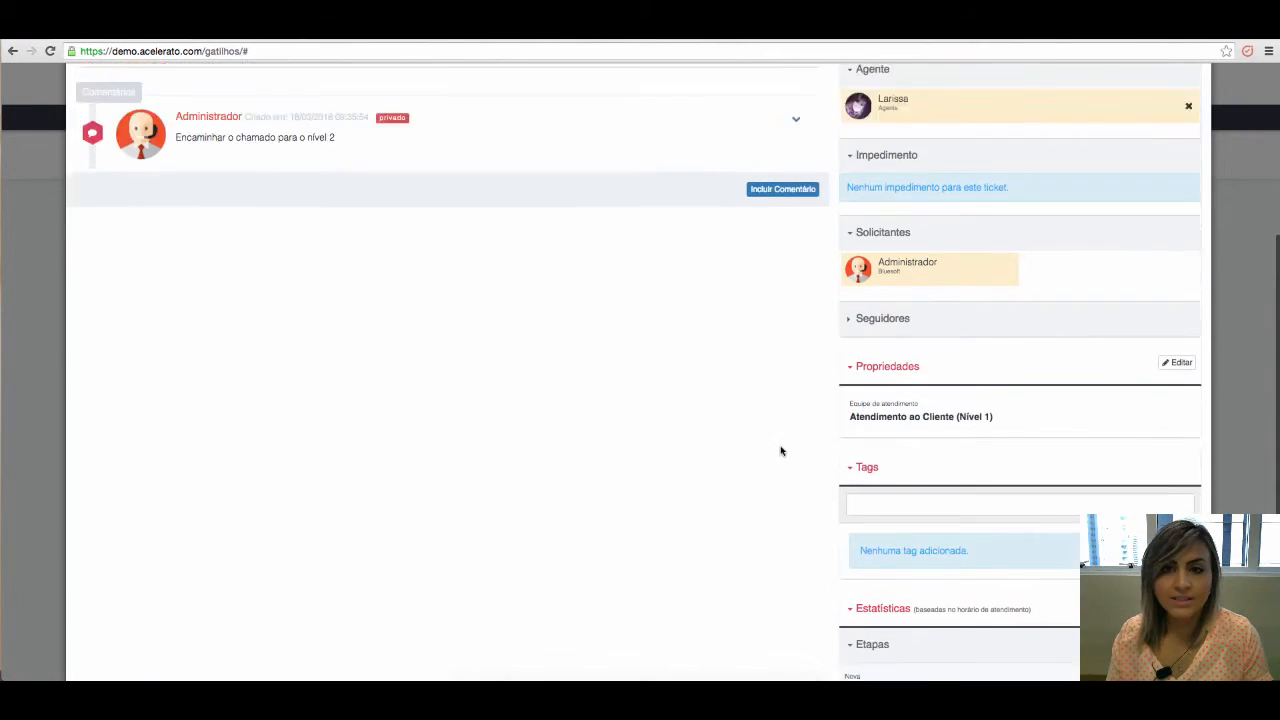
# Step: Move the ticket to the Nível 2 workflow stage and close its details
pyautogui.scroll(5, 780, 449)
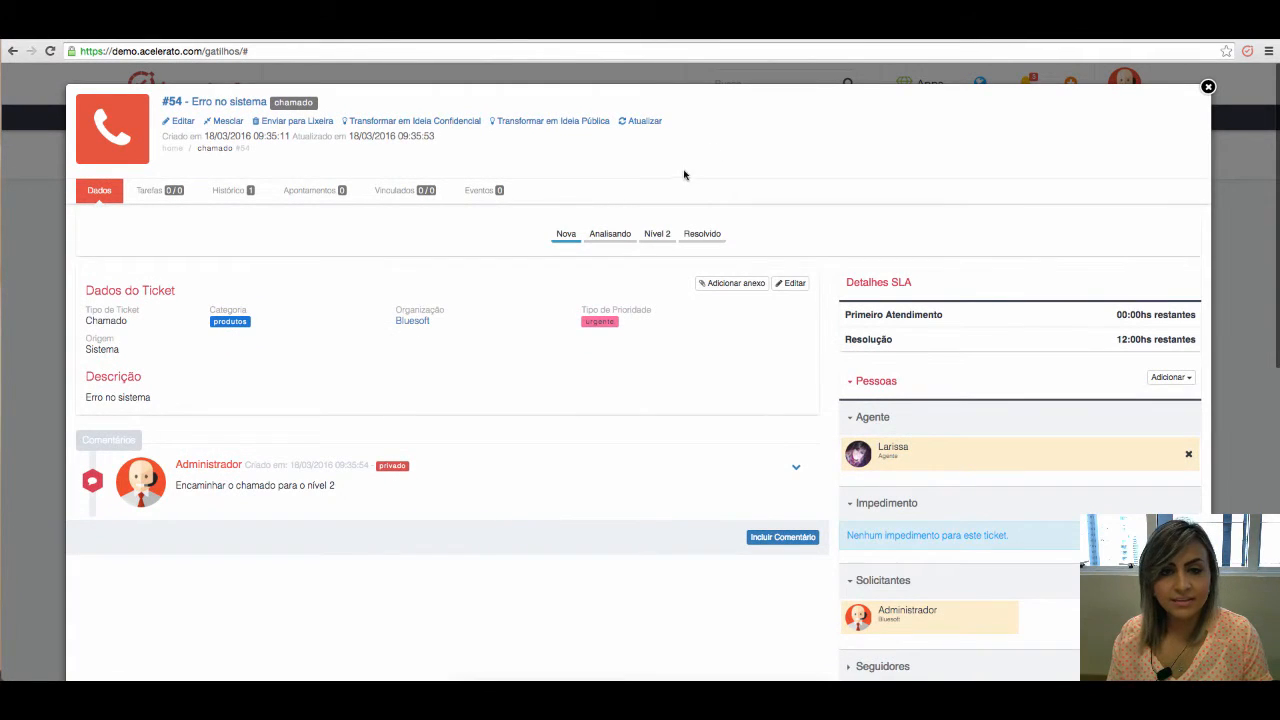
pyautogui.click(657, 236)
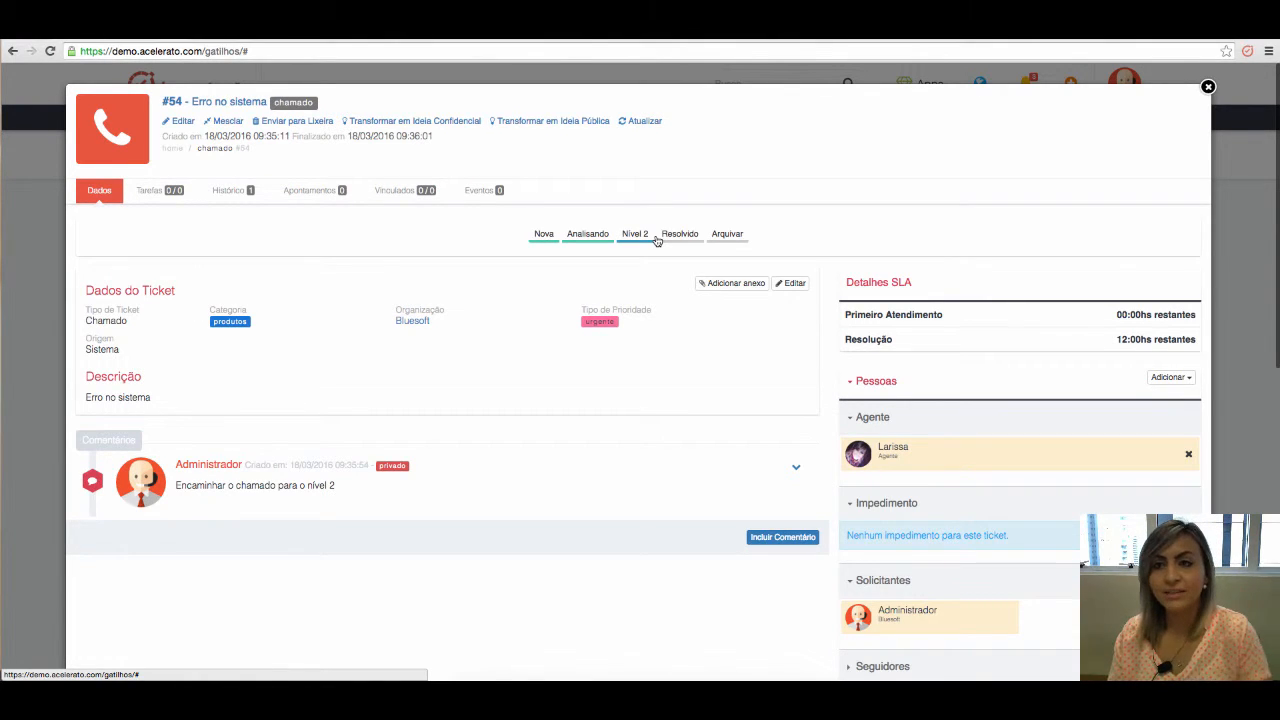
pyautogui.click(1208, 88)
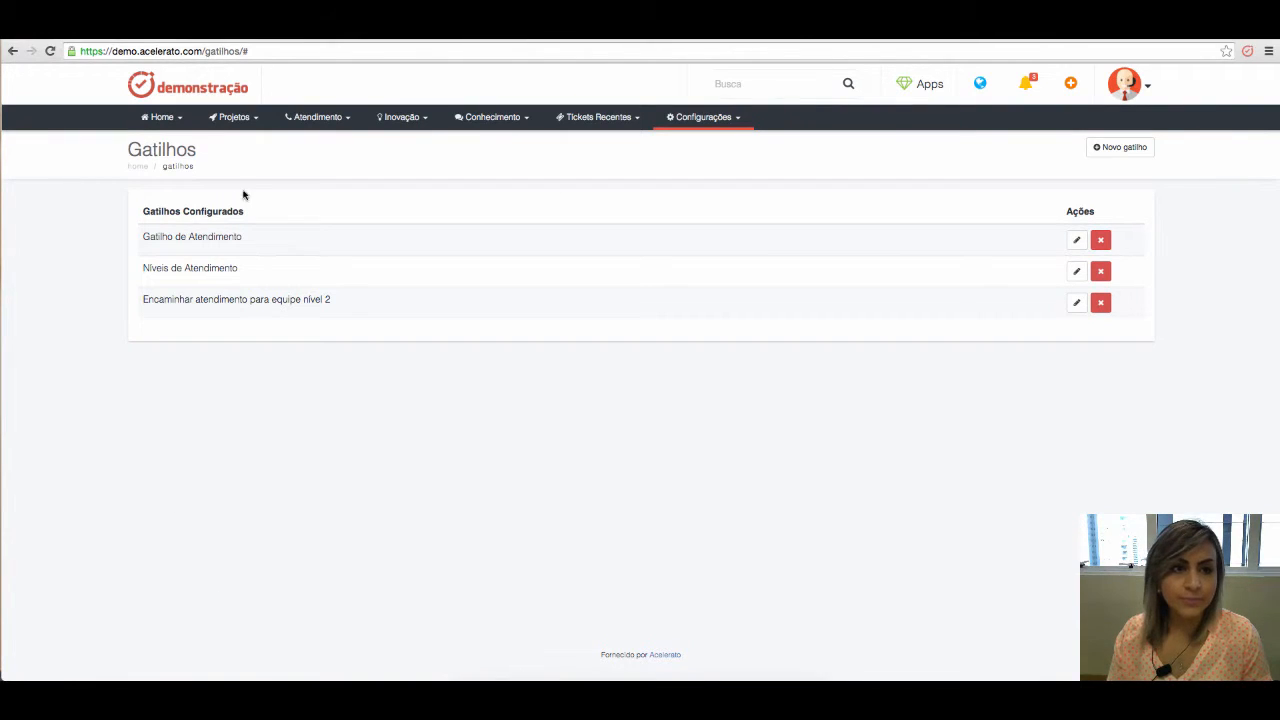
# Step: Check the ticket lists of the Atendimento ao Cliente (Nível 1) and (Nível 2) teams, and open the urgent "Erro no sistema" ticket
pyautogui.click(310, 118)
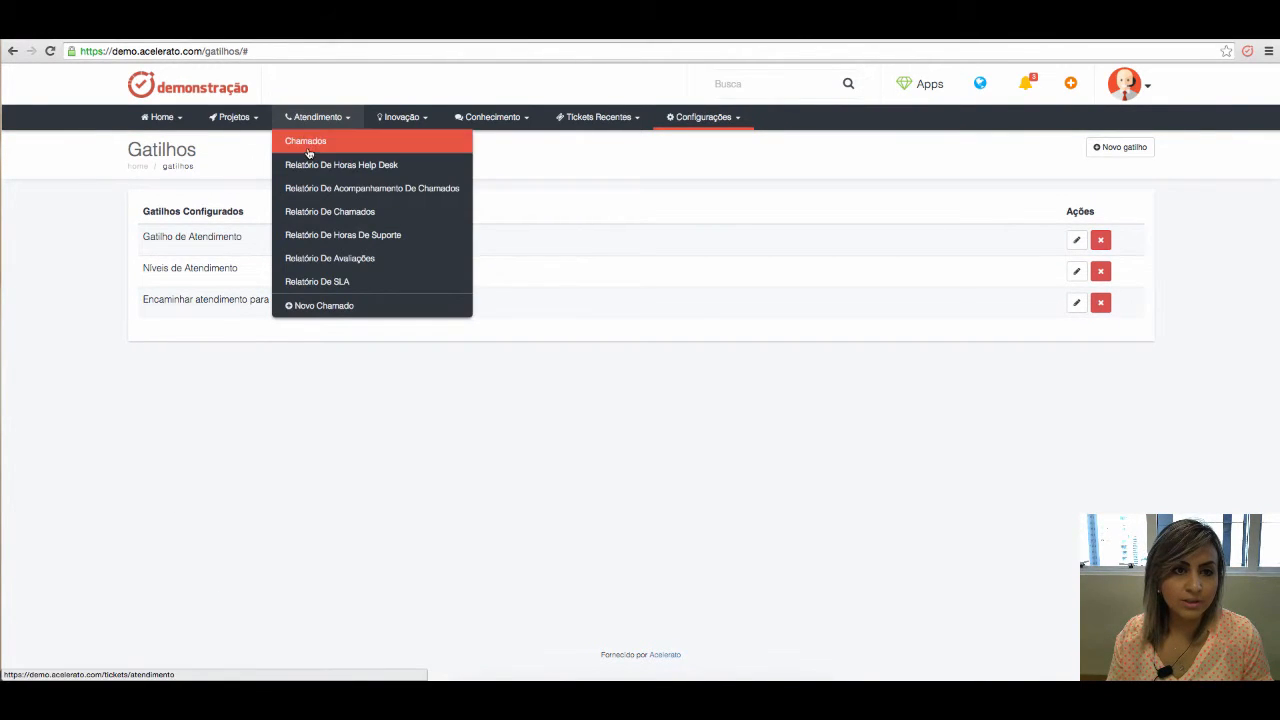
pyautogui.click(308, 145)
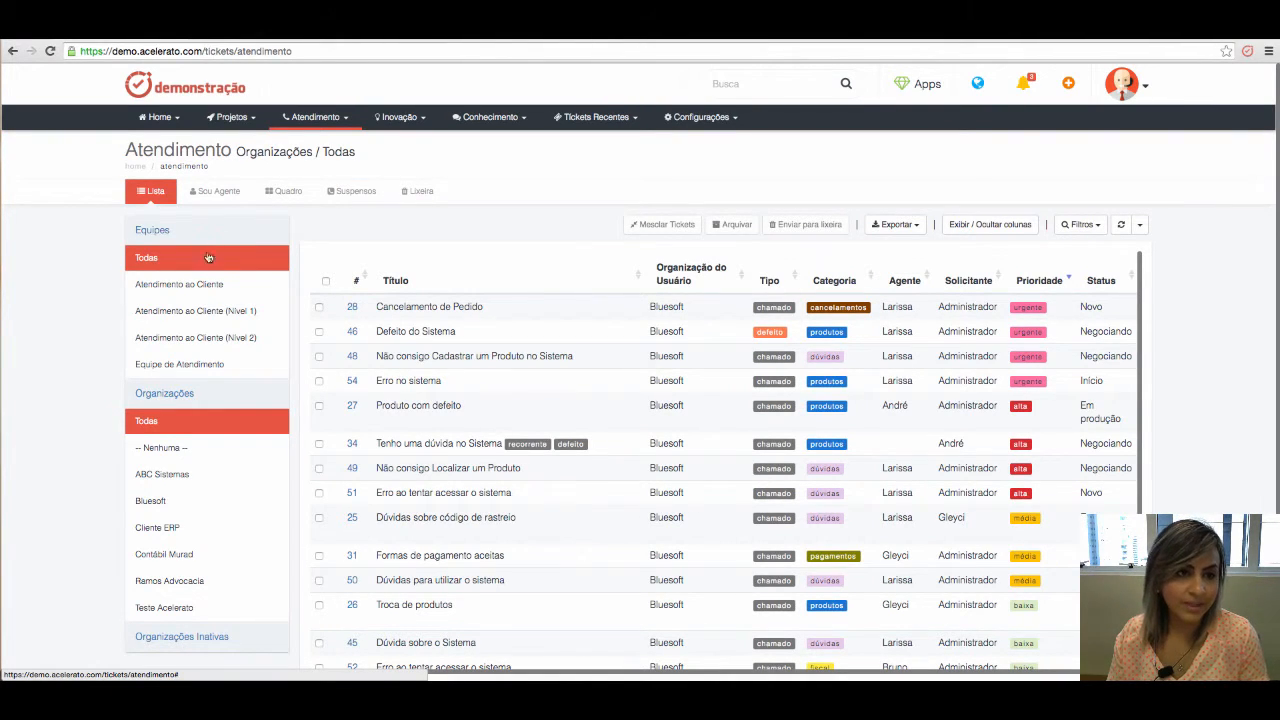
pyautogui.click(208, 317)
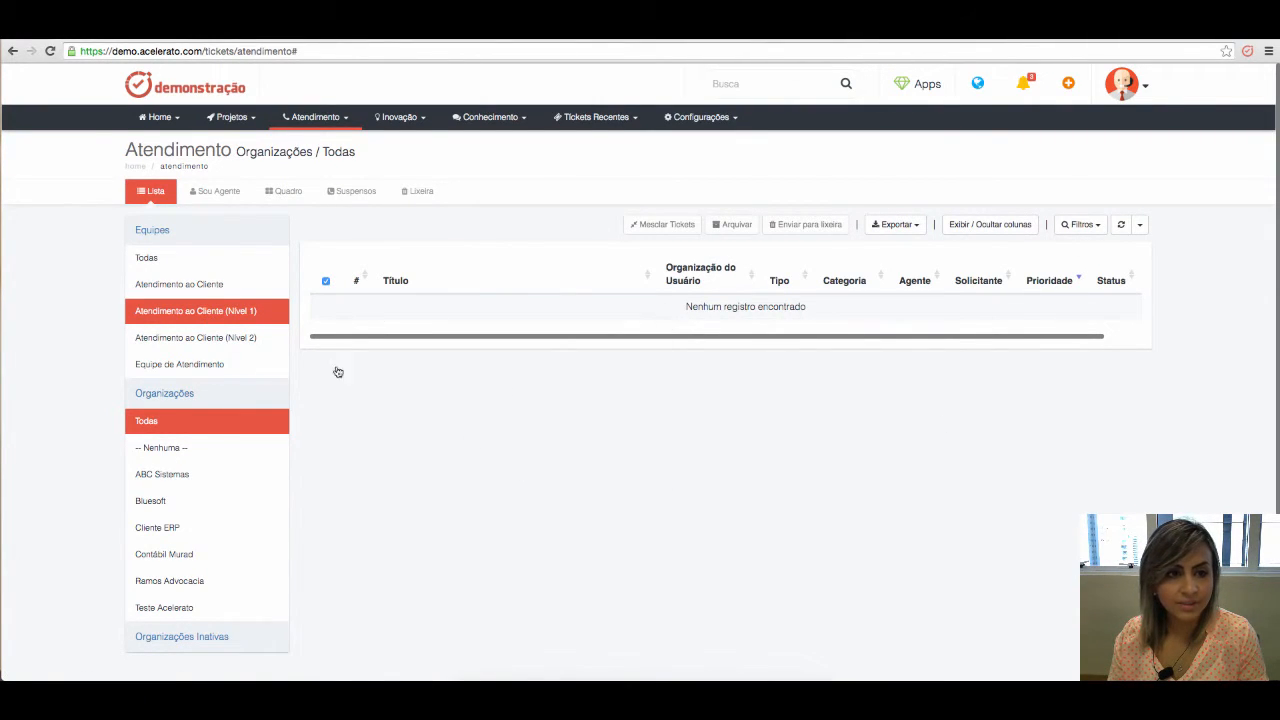
pyautogui.click(176, 345)
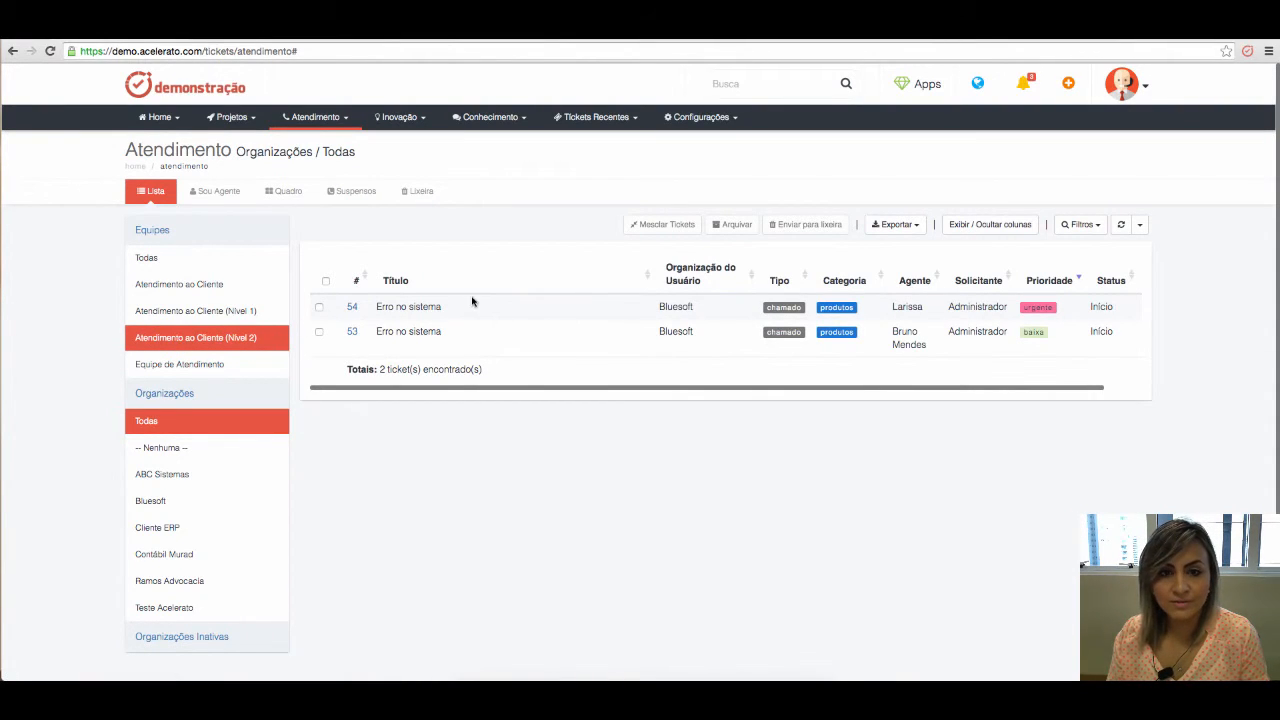
pyautogui.click(353, 309)
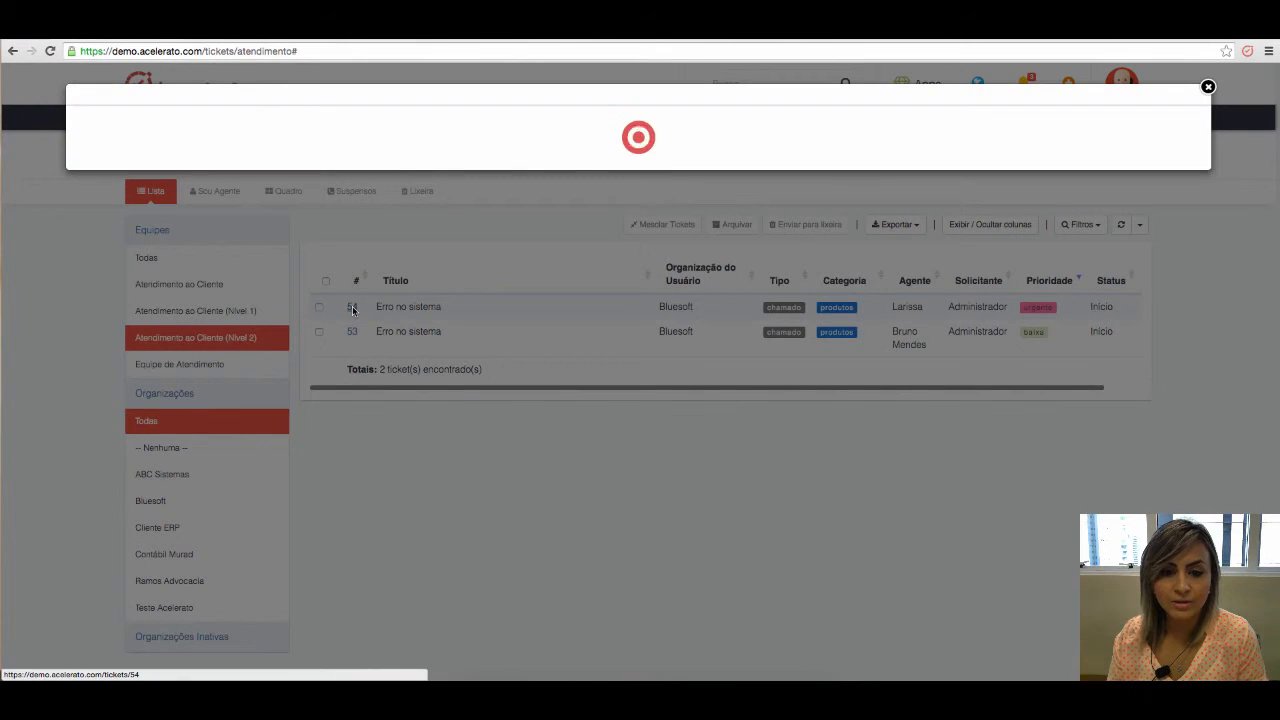